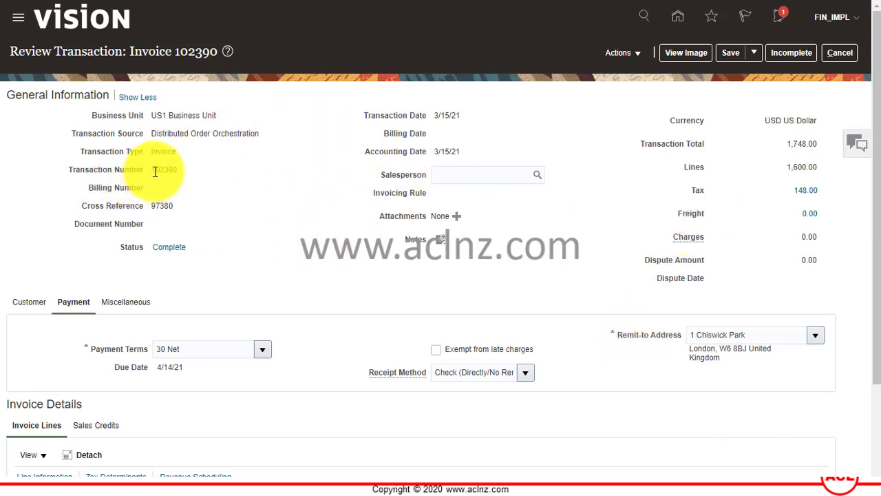
Step: Copy the invoice's transaction number from the Review Transaction heading
drag(177, 53, 216, 53)
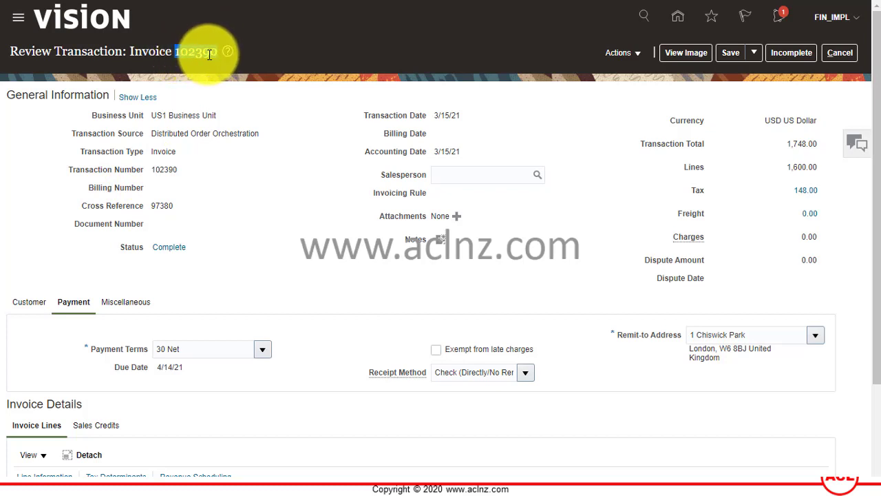
right_click(219, 55)
click(223, 64)
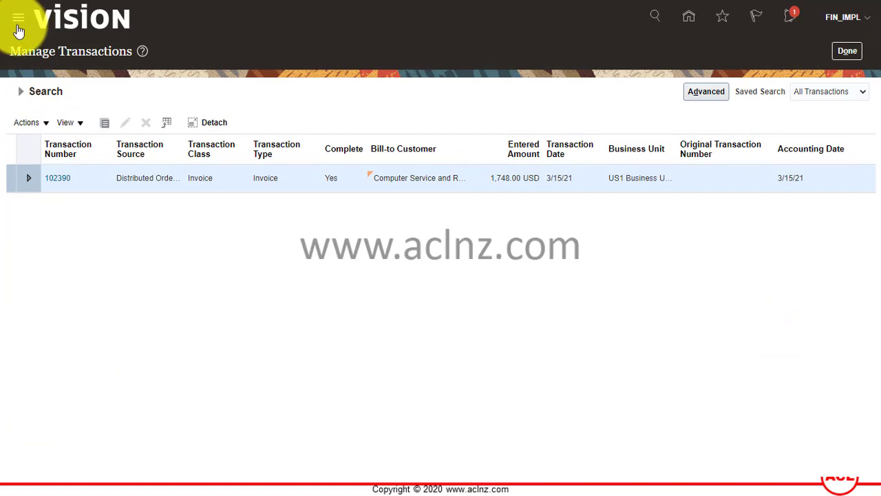
Step: Go to the Accounts Receivable work area under Receivables and start creating a receipt
click(18, 24)
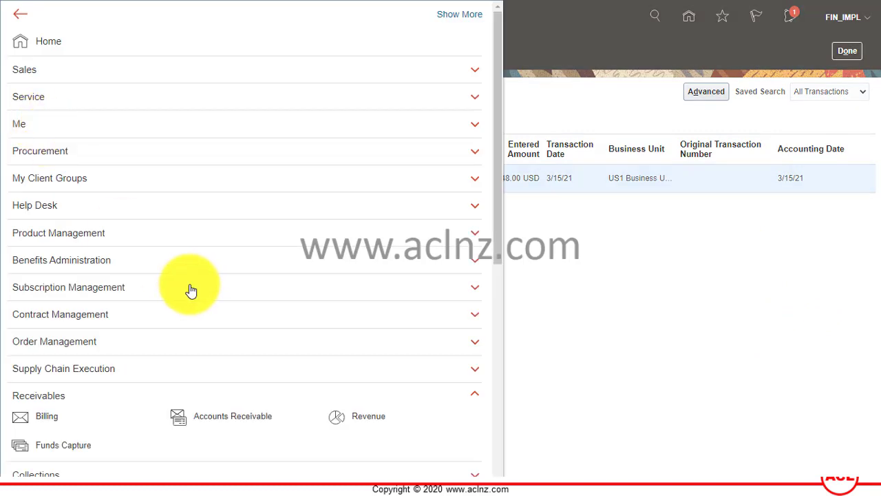
scroll(191, 292, down, 2)
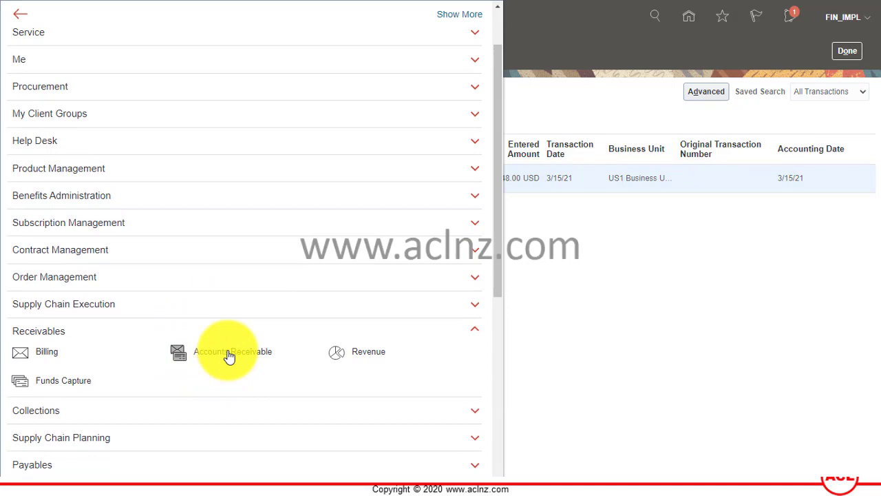
click(229, 356)
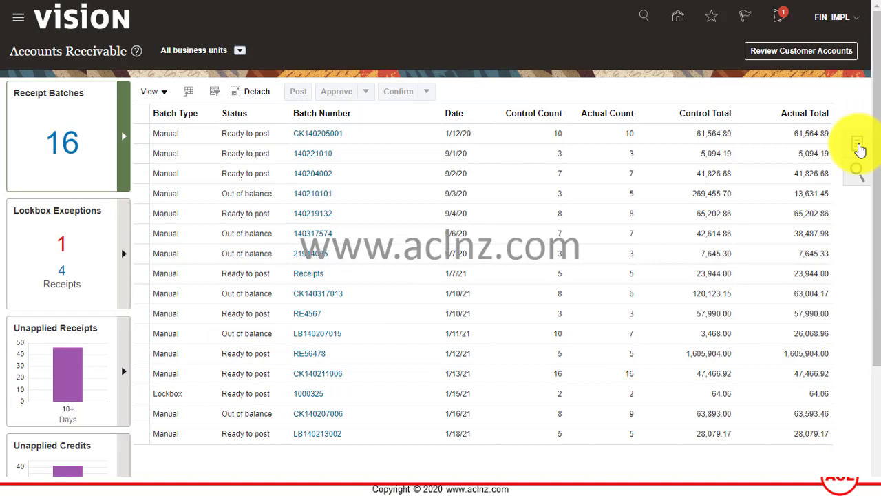
click(858, 147)
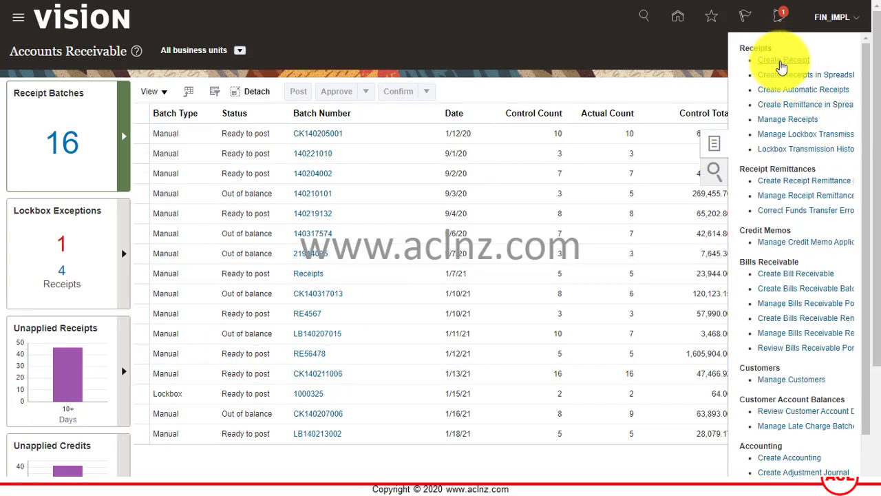
click(780, 61)
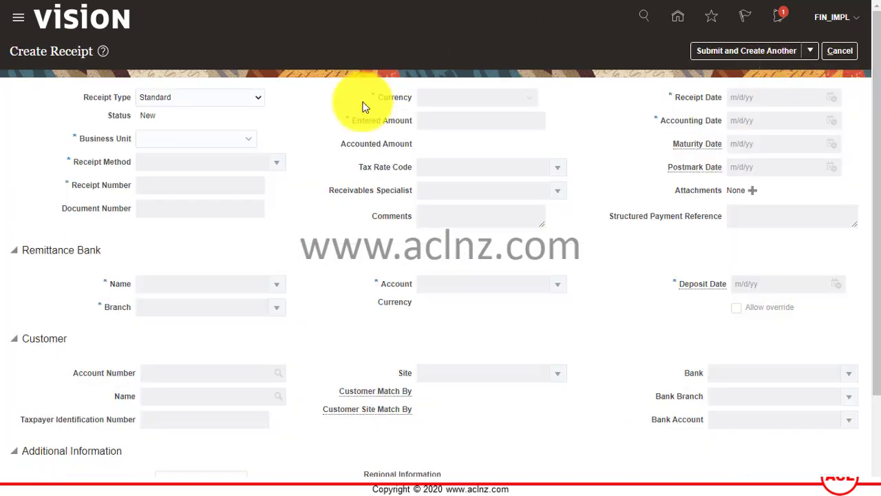
Step: Keep the receipt type as Standard and set the receipt's business unit to US1 Business Unit
click(257, 99)
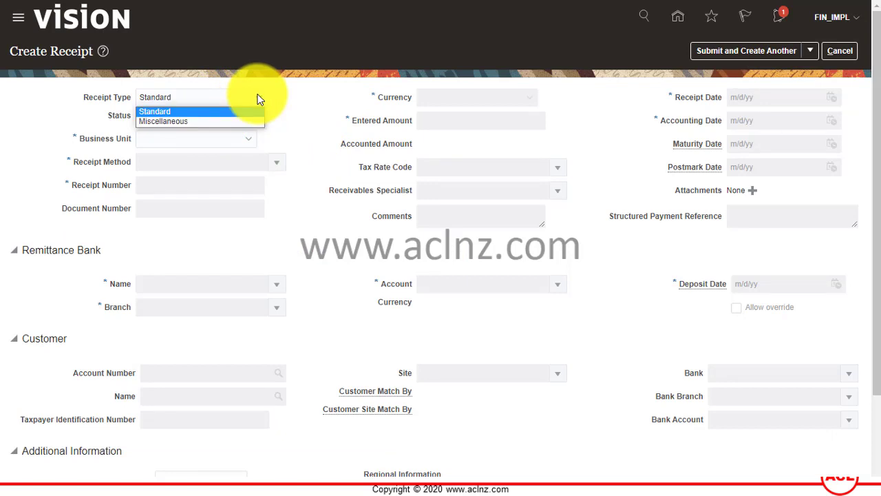
click(256, 98)
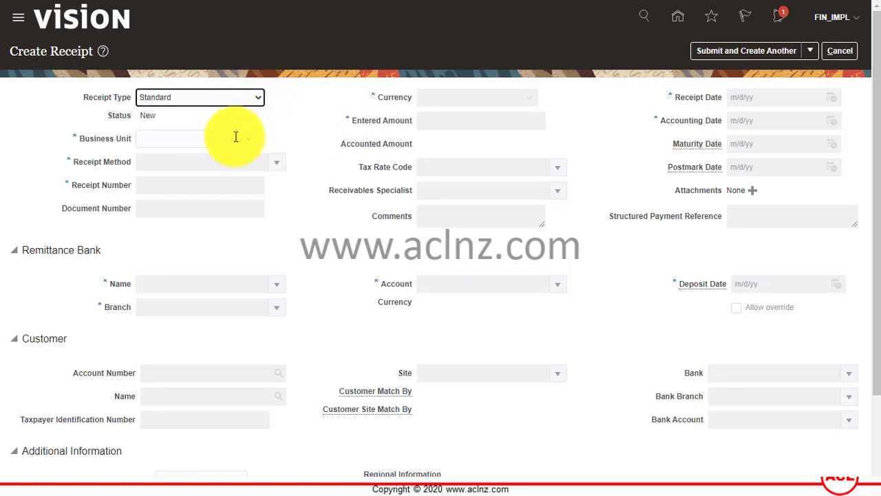
click(194, 137)
scroll(231, 214, down, 4)
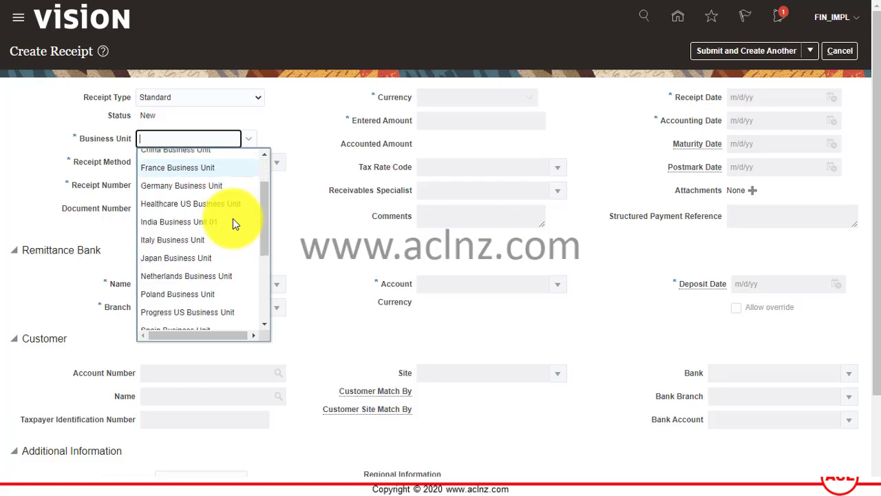
scroll(234, 220, down, 1)
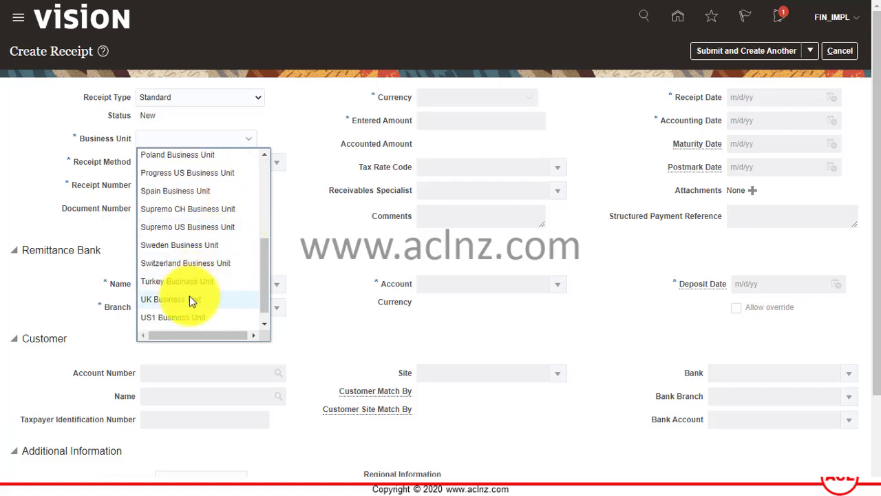
click(188, 317)
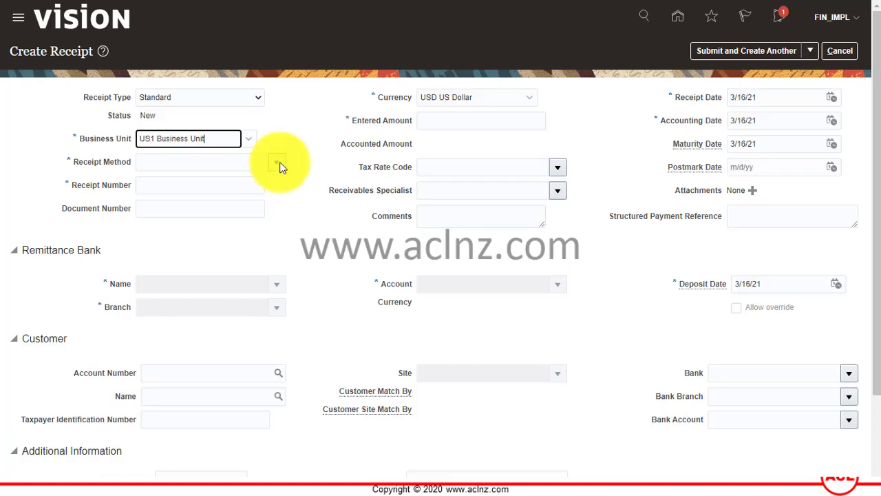
Step: Set the receipt method to Check (Directly/No Remit) and the receipt number to 15032021_1
click(278, 164)
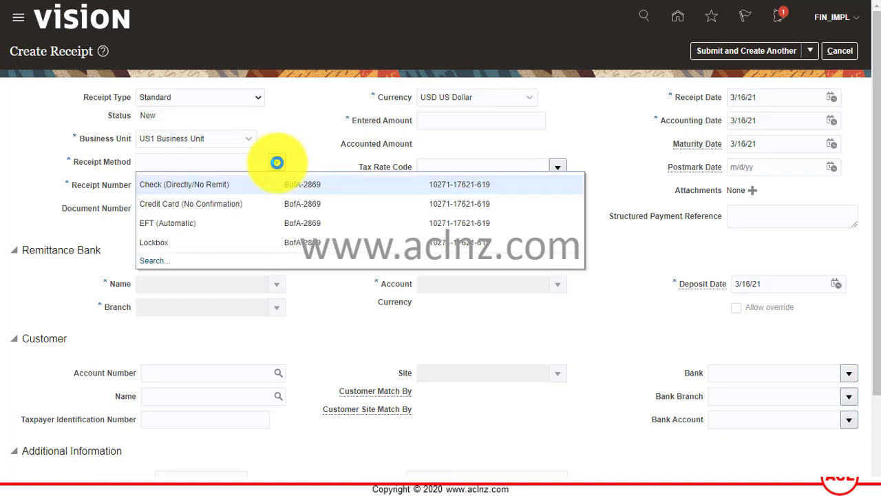
click(222, 184)
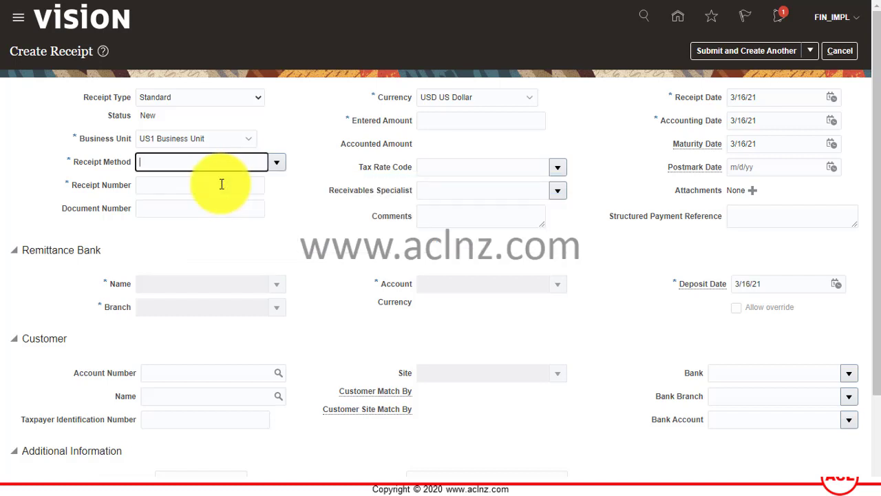
click(183, 186)
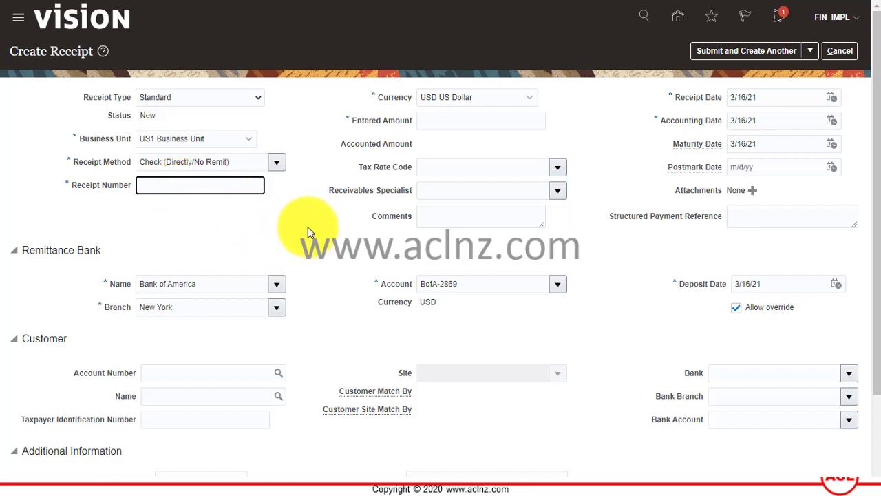
text(15032021_1)
key(Tab)
Step: Set the receipt's entered amount to 1748 in US dollars
click(456, 122)
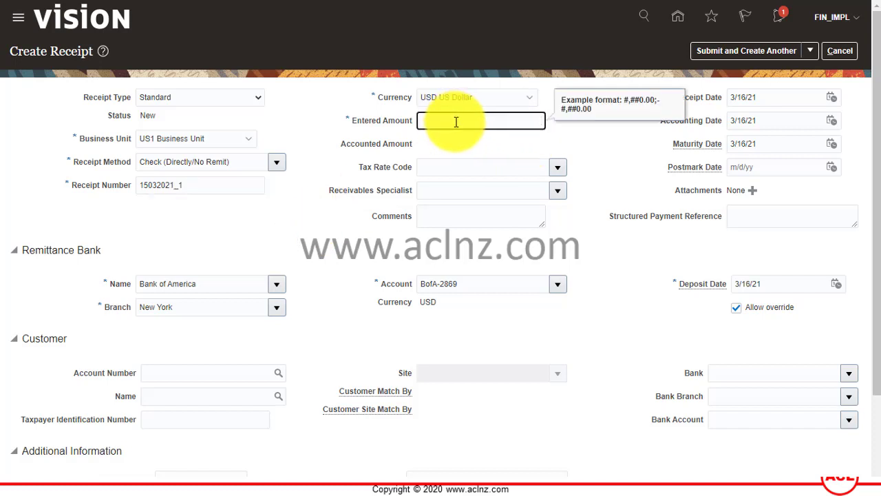
text(1748)
key(Tab)
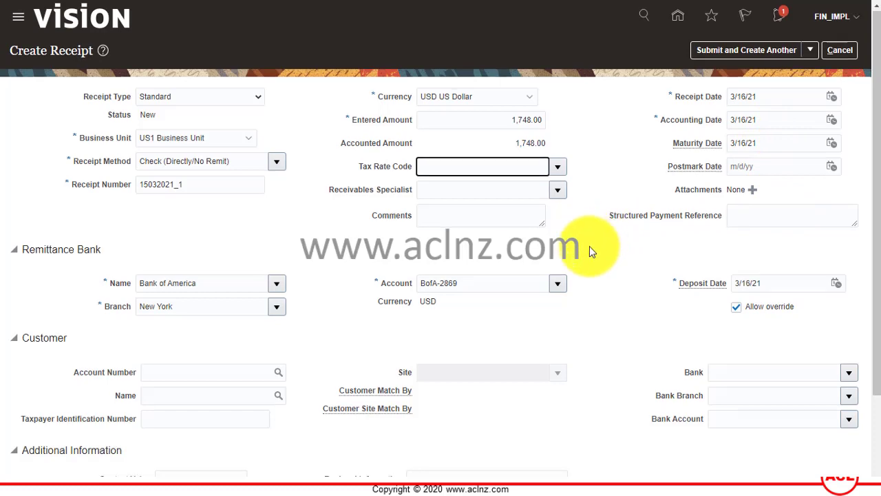
Step: Open the Add Open Receivables search for the receipt's remittance reference details
scroll(589, 247, down, 1)
scroll(589, 248, down, 1)
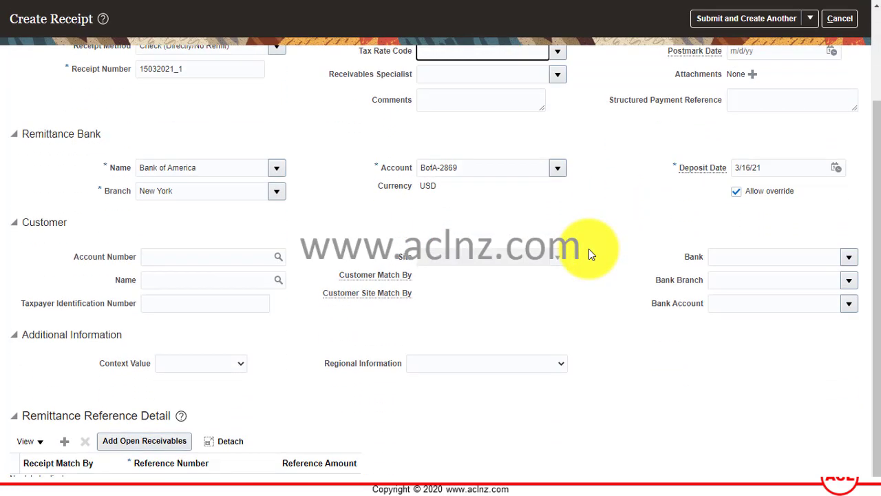
scroll(417, 244, up, 1)
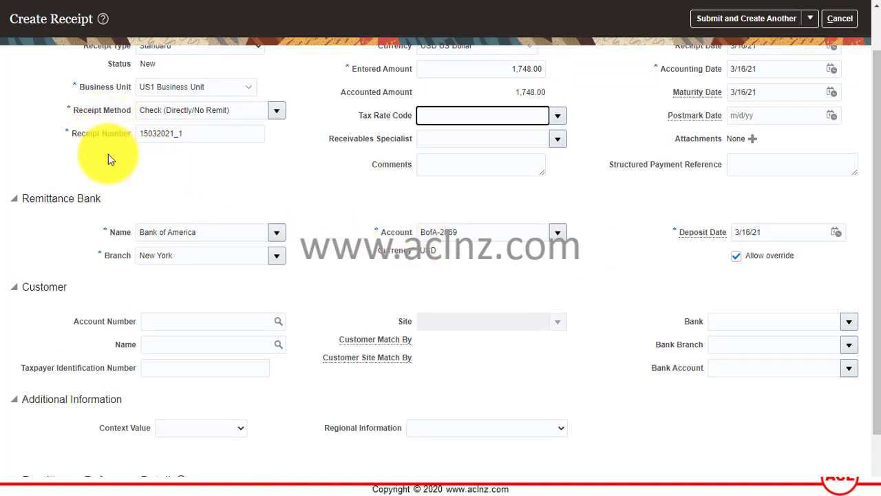
scroll(65, 238, down, 1)
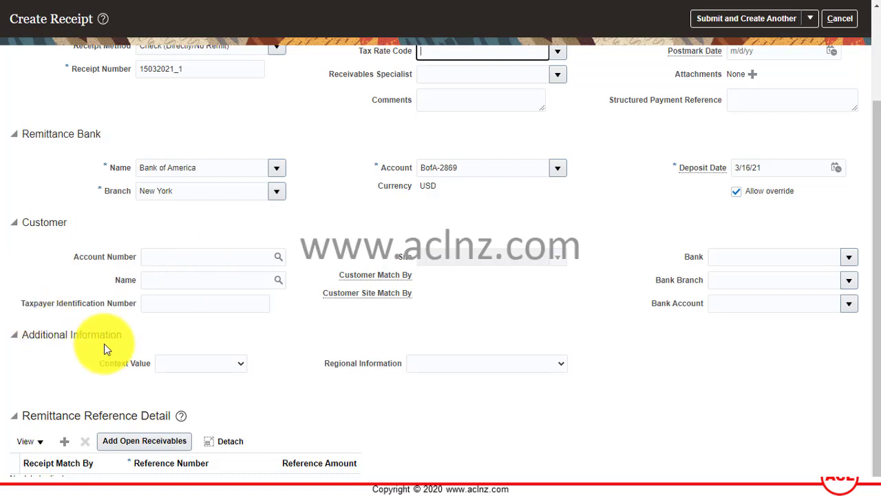
click(135, 445)
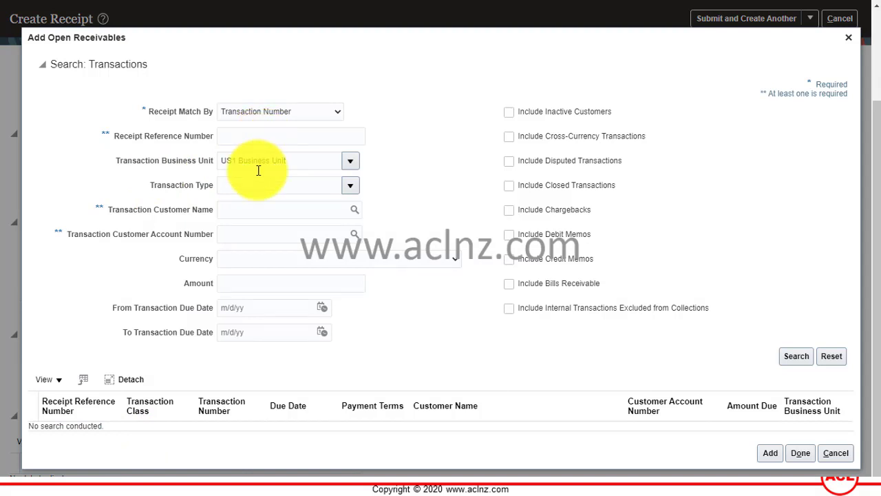
Step: Look up customers matching "Computer" and select Computer Service and Rentals as the transaction customer name
click(262, 214)
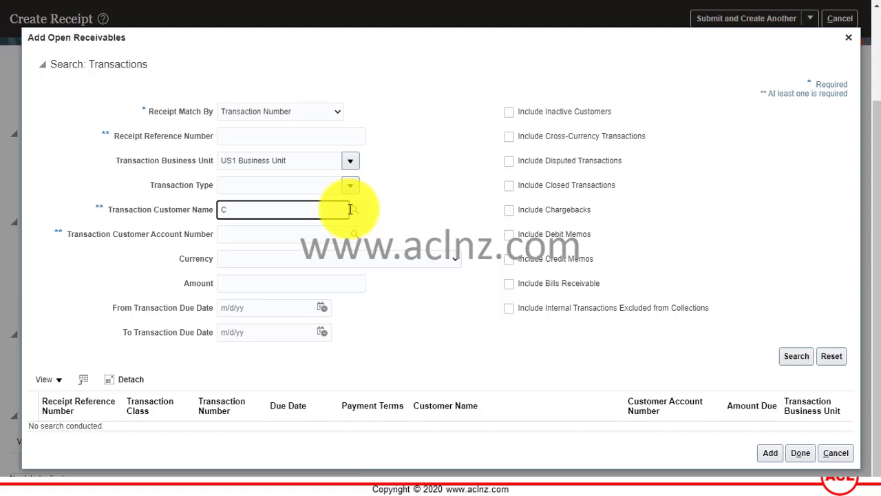
text(Computer)
key(Tab)
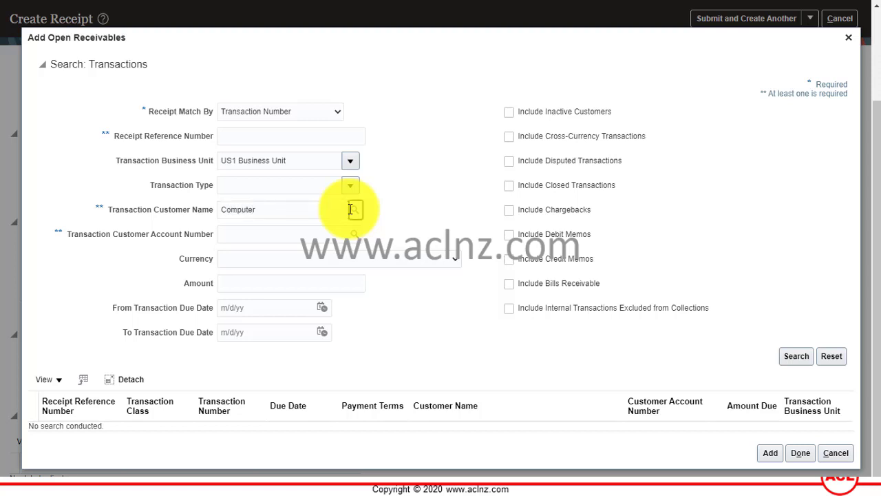
click(353, 210)
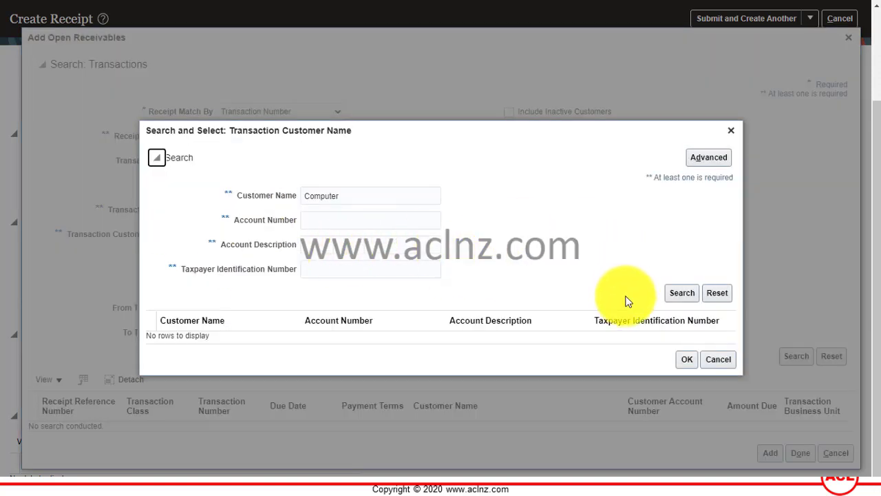
click(683, 293)
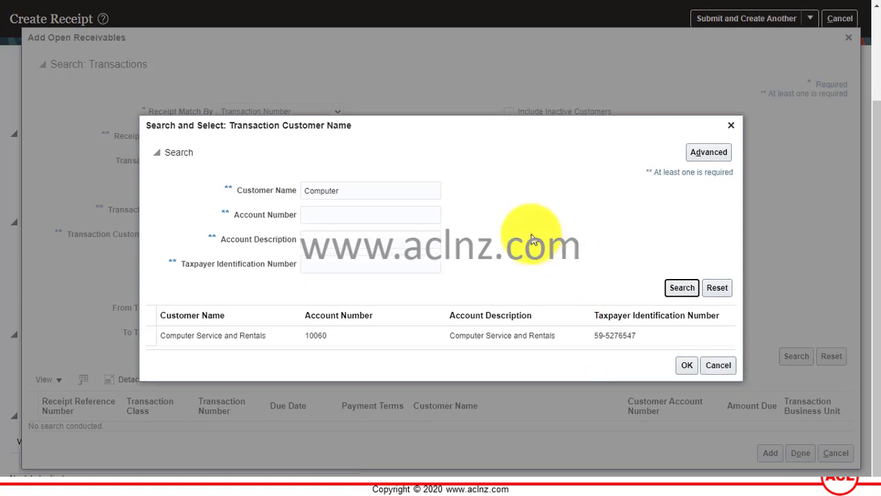
click(271, 341)
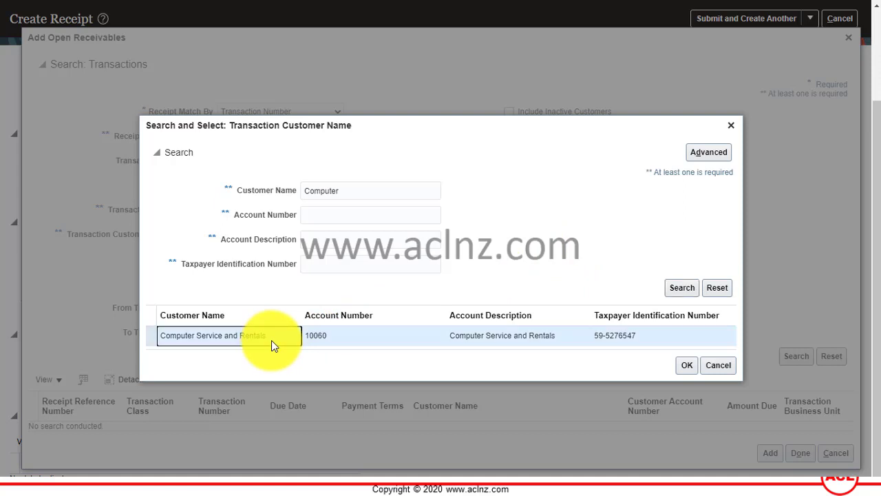
click(685, 367)
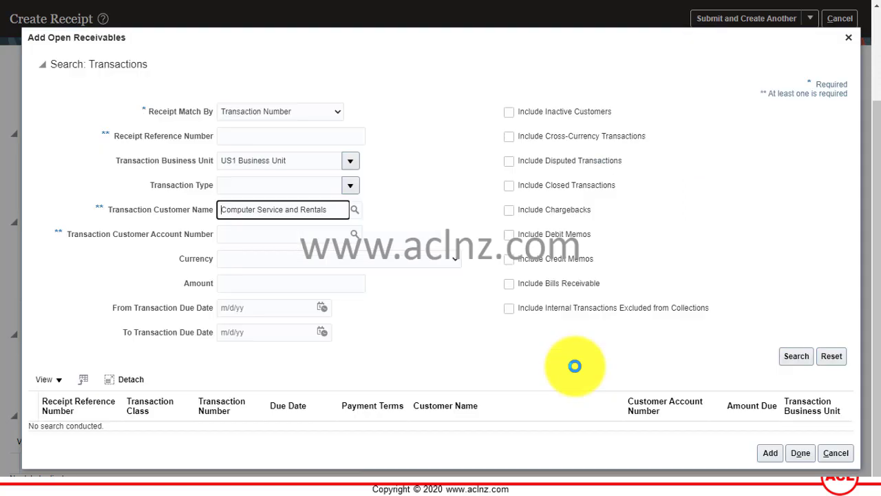
Step: Search for the open transactions of Computer Service and Rentals in US1 Business Unit
click(277, 235)
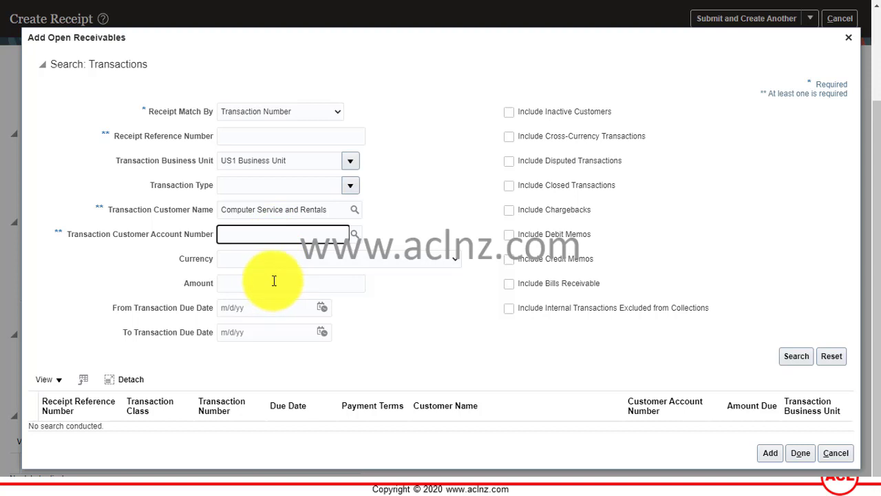
click(798, 354)
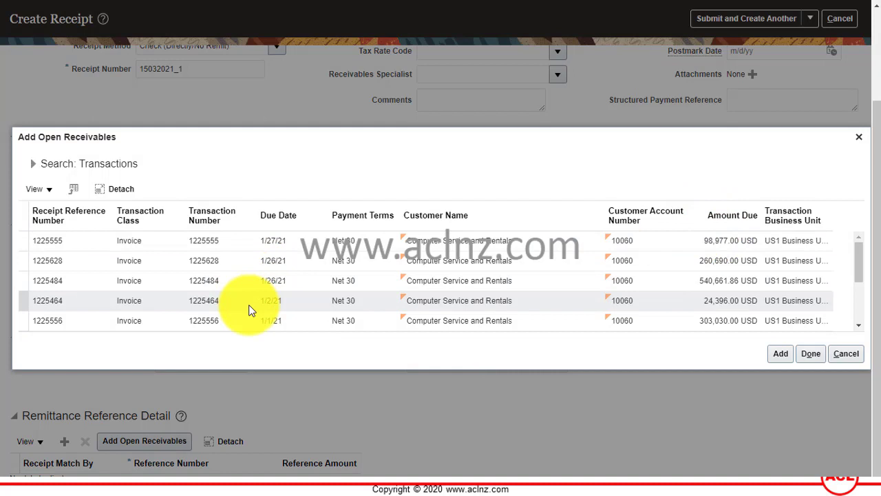
scroll(857, 327, down, 1)
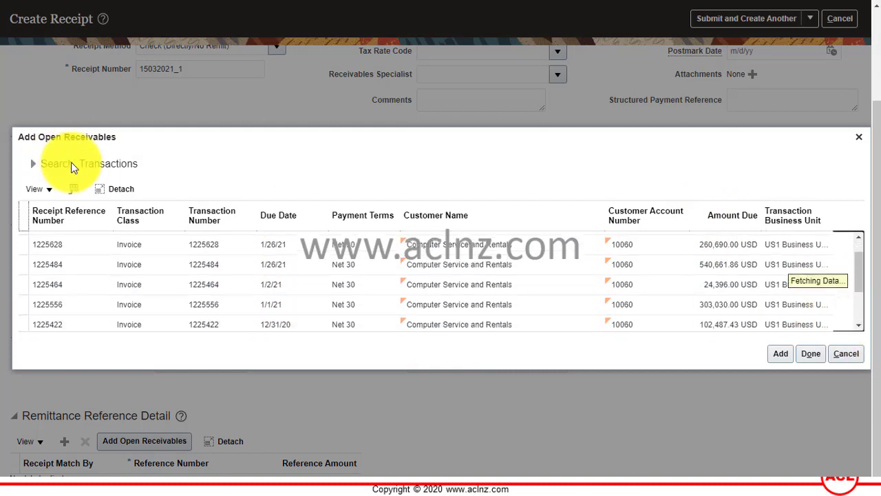
Step: Look through the customer's open transactions and their amounts due with the search criteria expanded
click(33, 163)
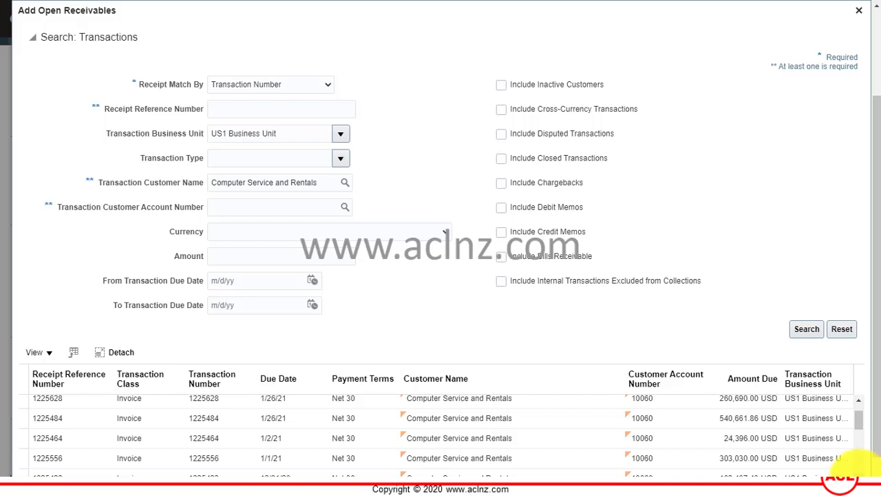
scroll(855, 460, down, 5)
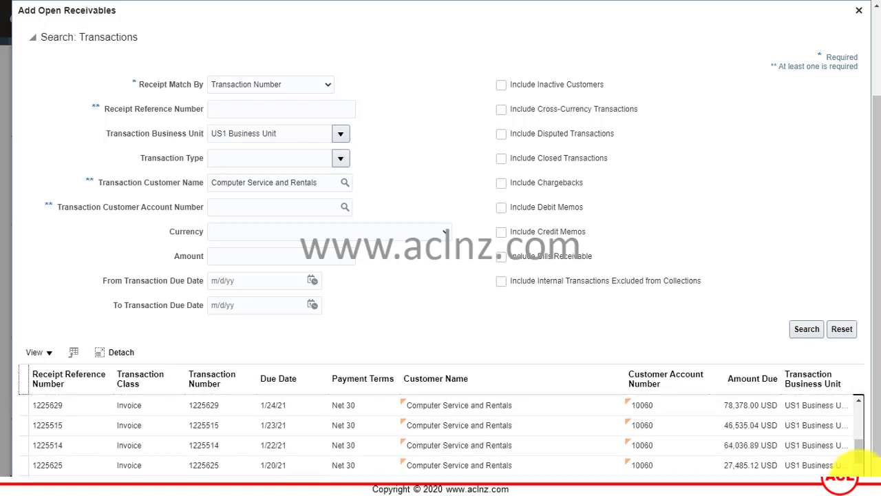
scroll(859, 460, down, 3)
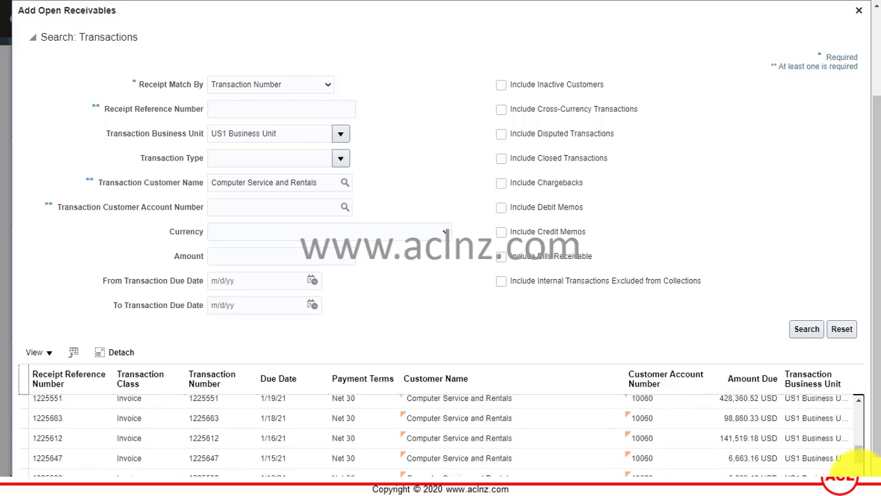
scroll(859, 460, down, 2)
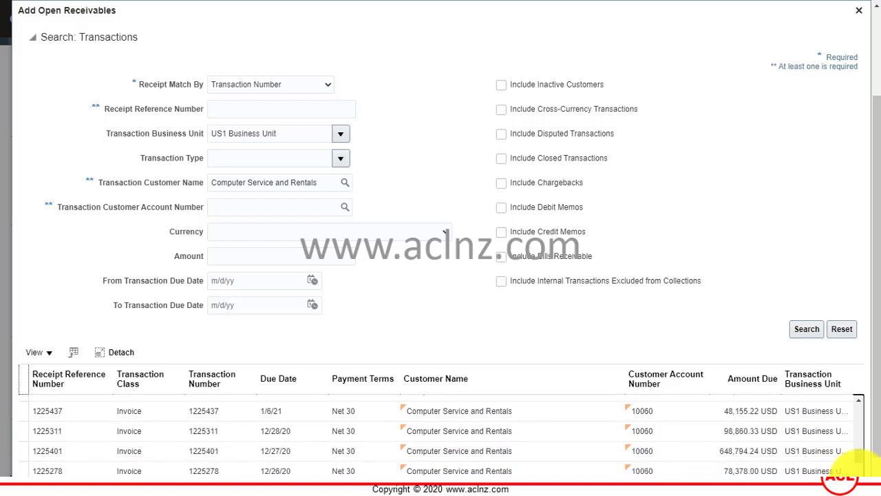
scroll(859, 460, down, 6)
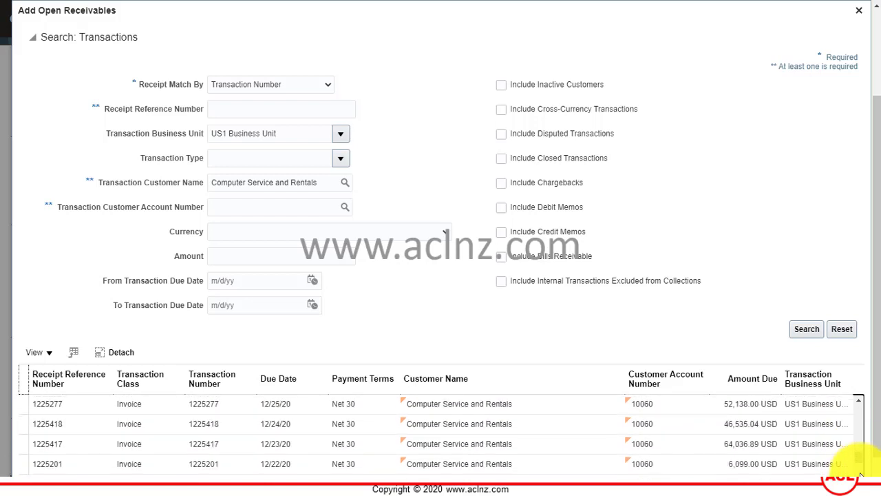
scroll(860, 460, down, 1)
scroll(859, 460, down, 8)
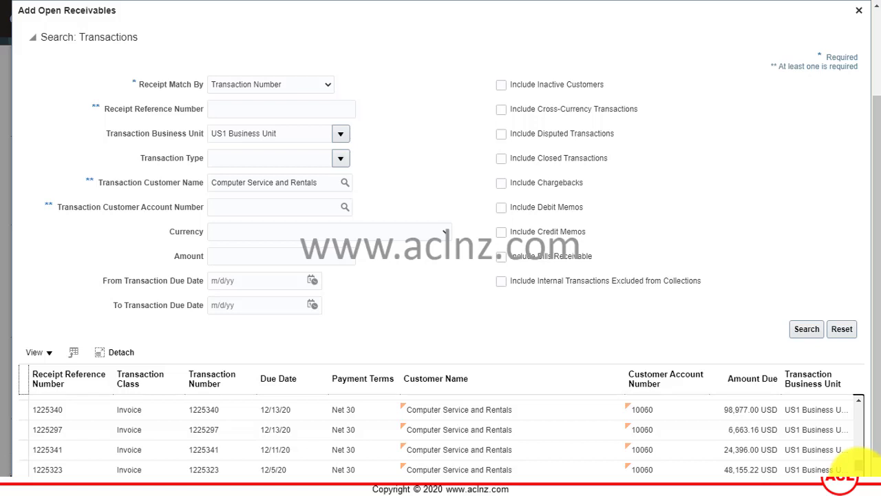
scroll(859, 460, down, 1)
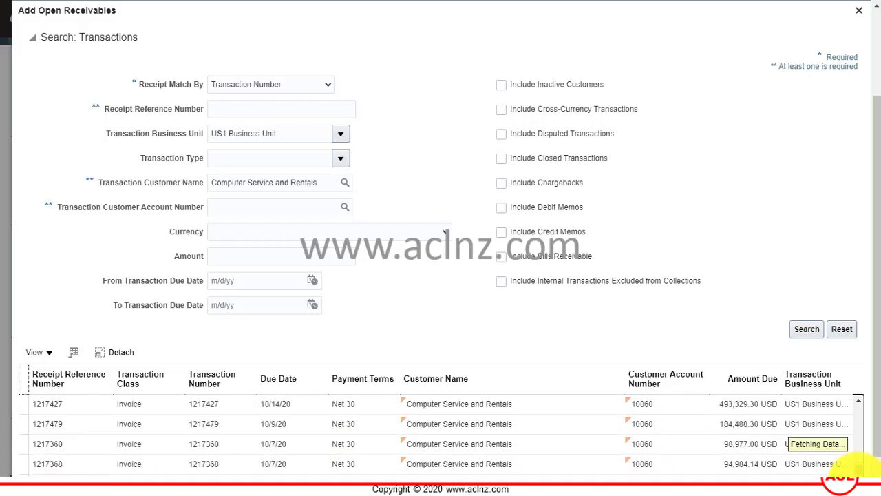
scroll(865, 468, up, 2)
drag(866, 466, 843, 385)
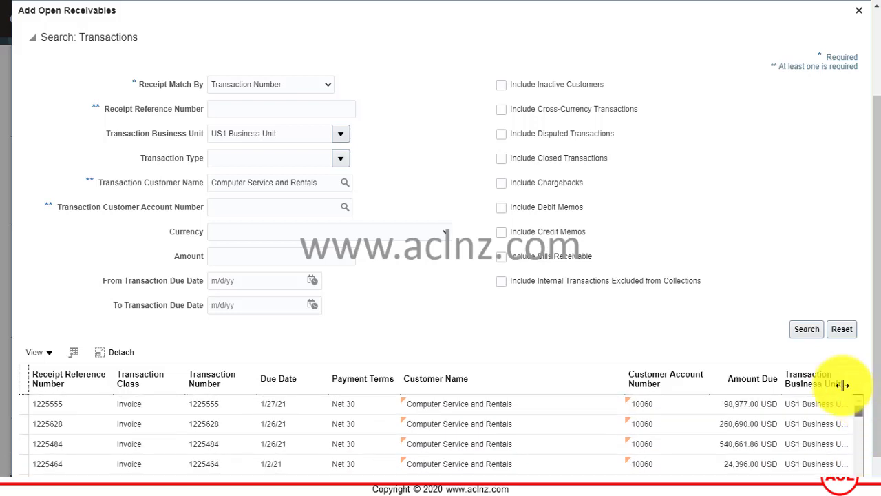
Step: Try restricting the open receivables search to the Invoice transaction type and run it
click(341, 159)
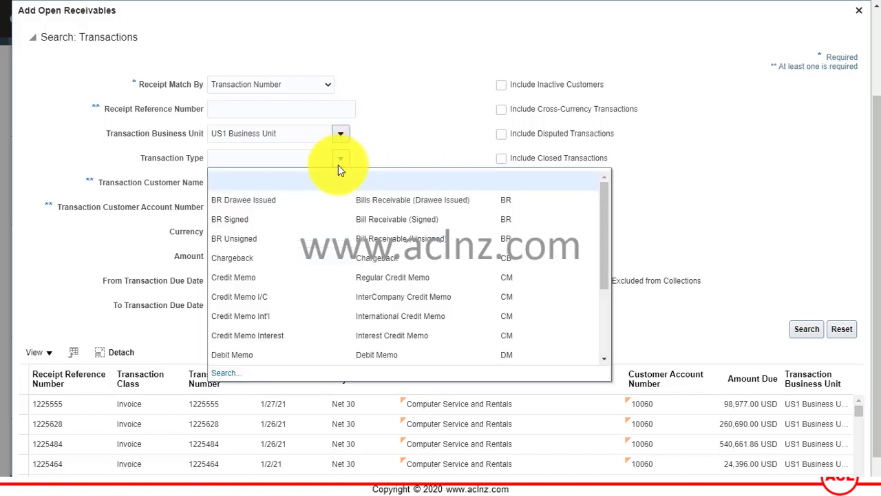
scroll(355, 248, down, 1)
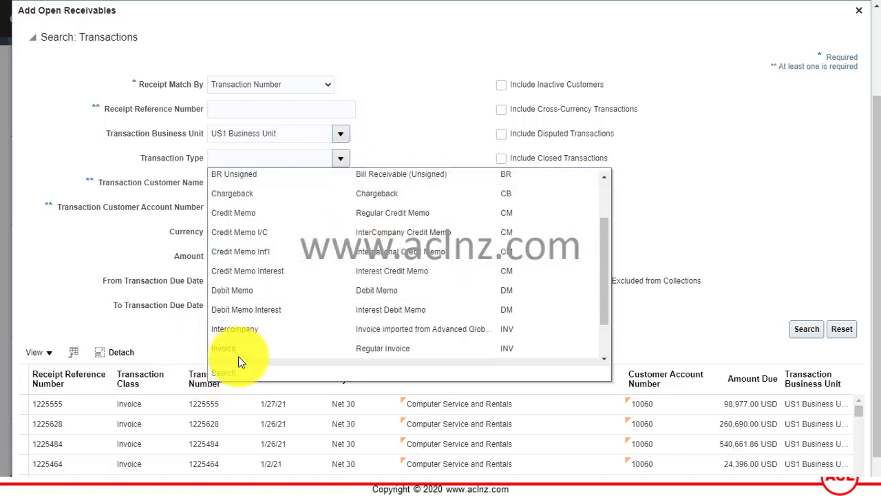
scroll(241, 348, down, 3)
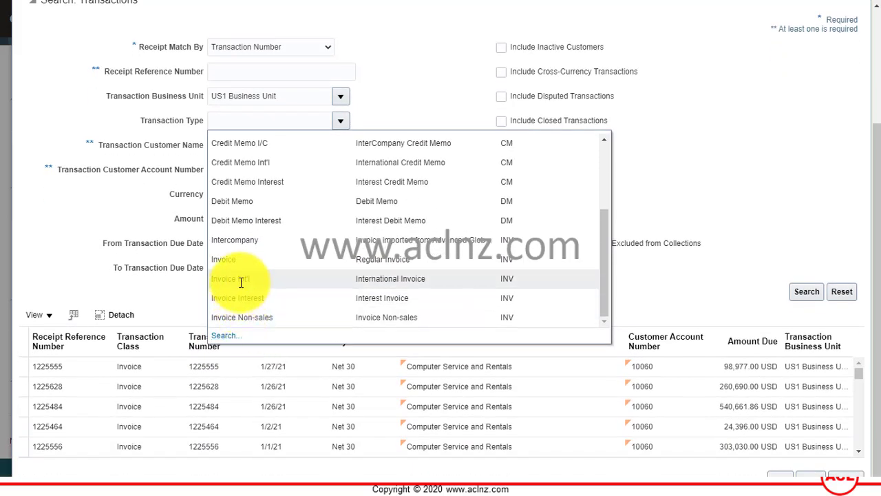
click(232, 259)
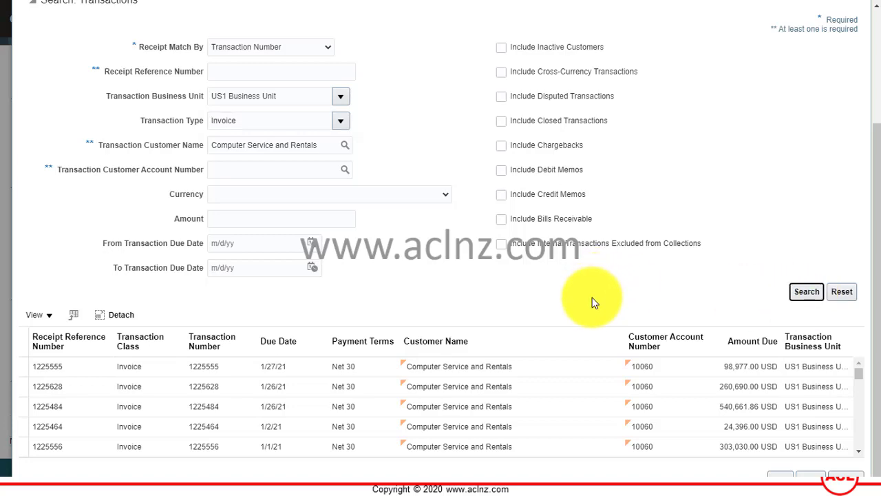
click(566, 321)
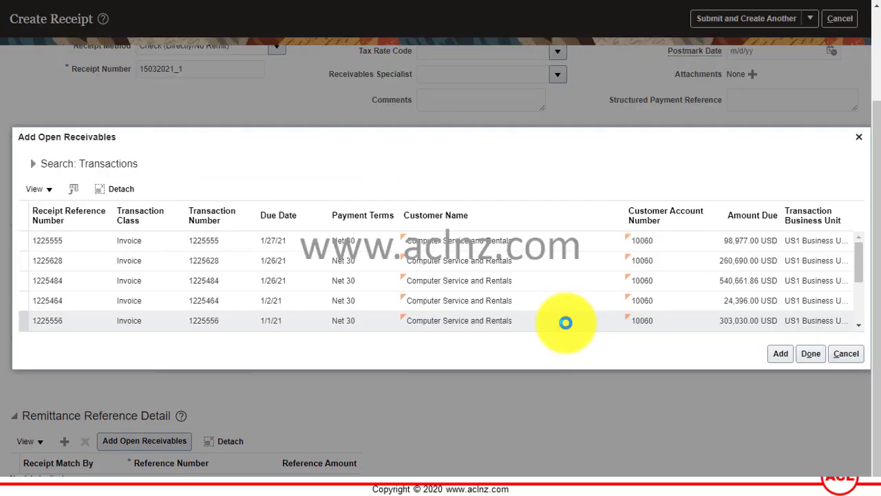
Step: Examine the transaction numbers, due dates and amounts due in the Invoice-type search results
click(859, 330)
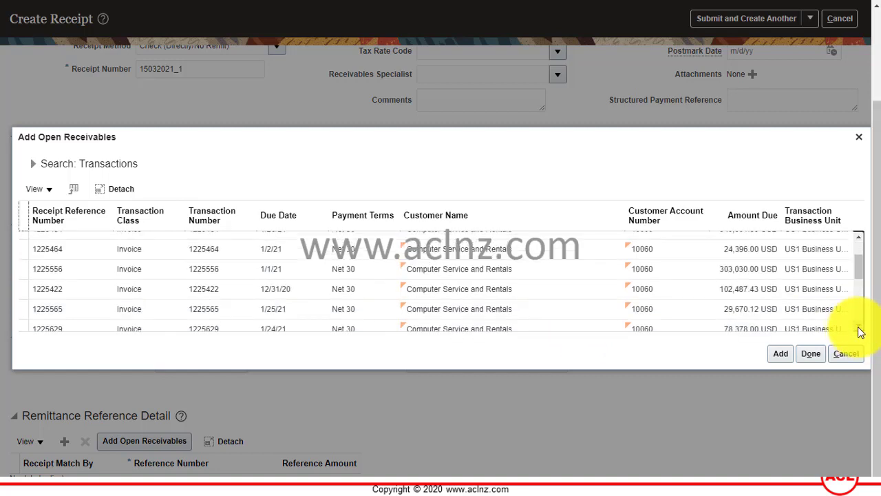
click(858, 330)
click(858, 330)
click(858, 331)
click(858, 331)
click(859, 330)
click(858, 330)
click(859, 330)
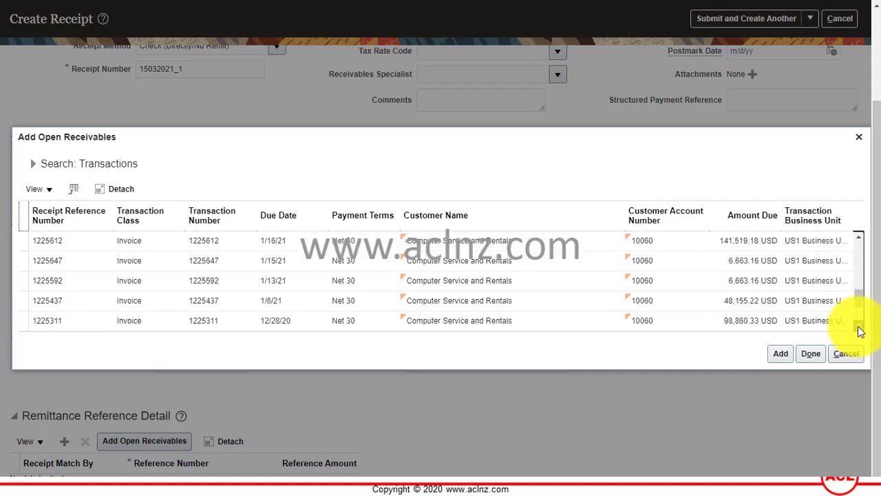
click(858, 330)
click(858, 330)
click(858, 330)
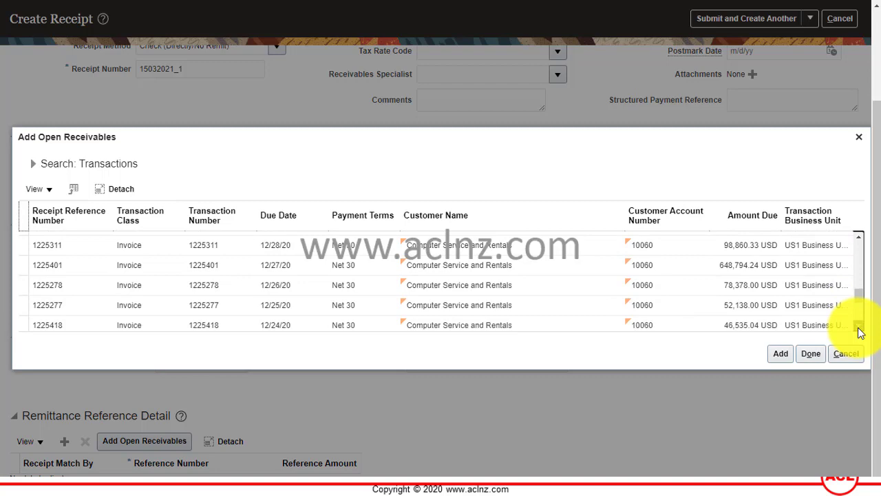
click(858, 331)
click(858, 330)
click(858, 330)
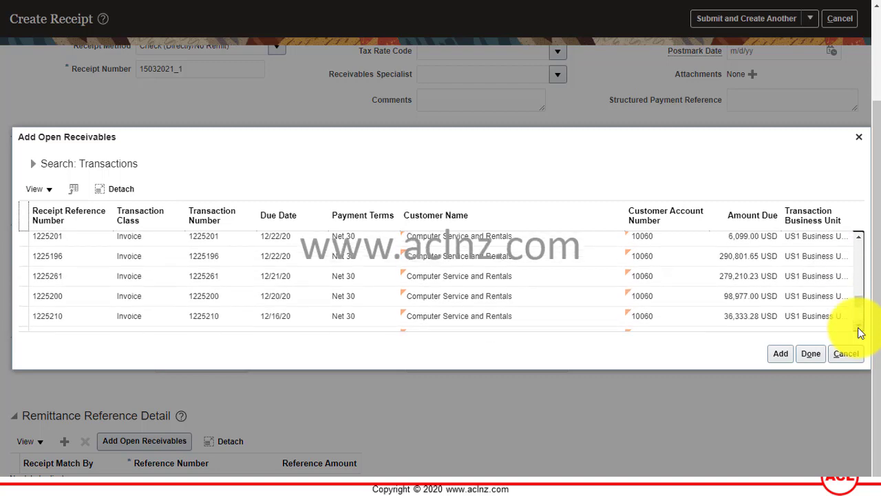
click(859, 330)
scroll(867, 319, down, 2)
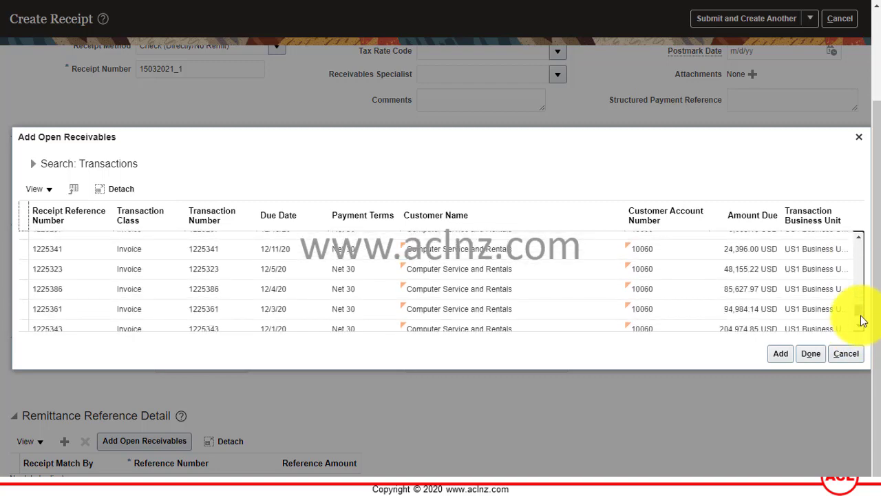
scroll(863, 321, down, 5)
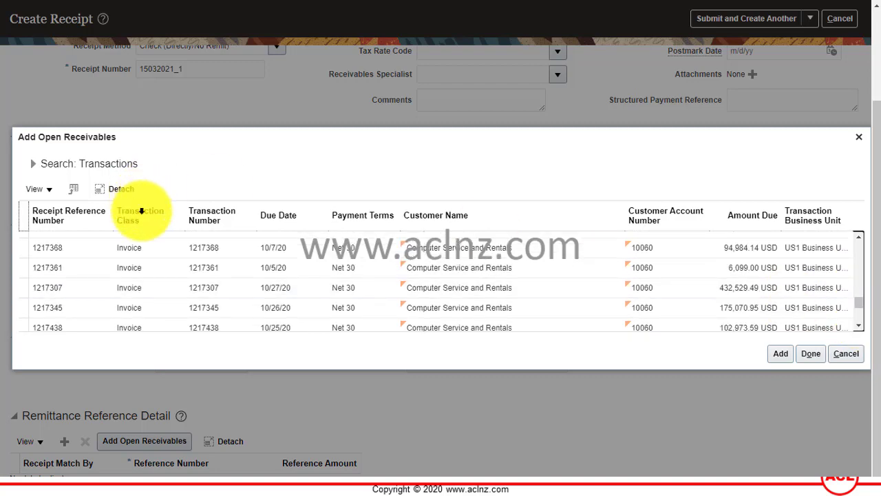
Step: Try narrowing the receivables search to transaction due dates from 3/14/21 to 3/16/21
click(33, 164)
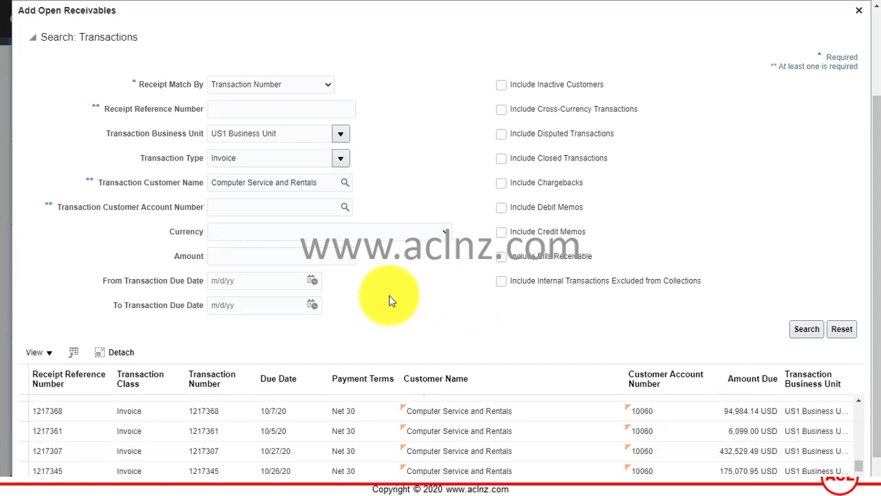
click(247, 280)
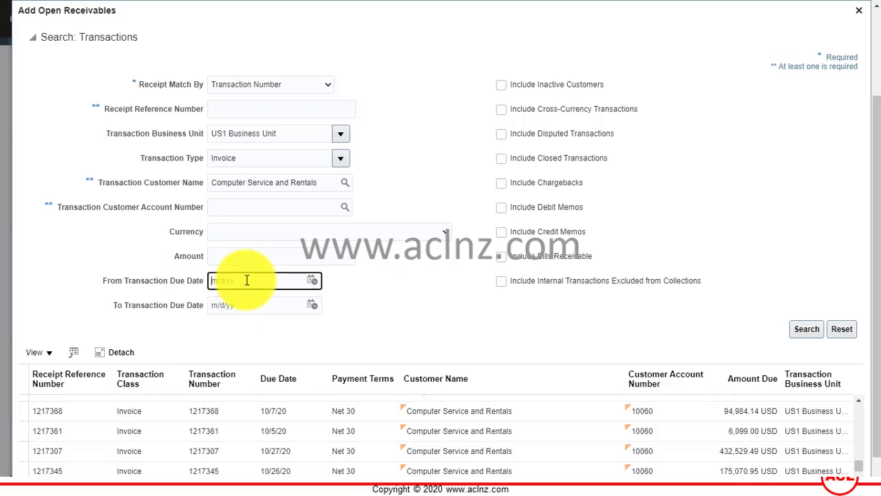
click(312, 281)
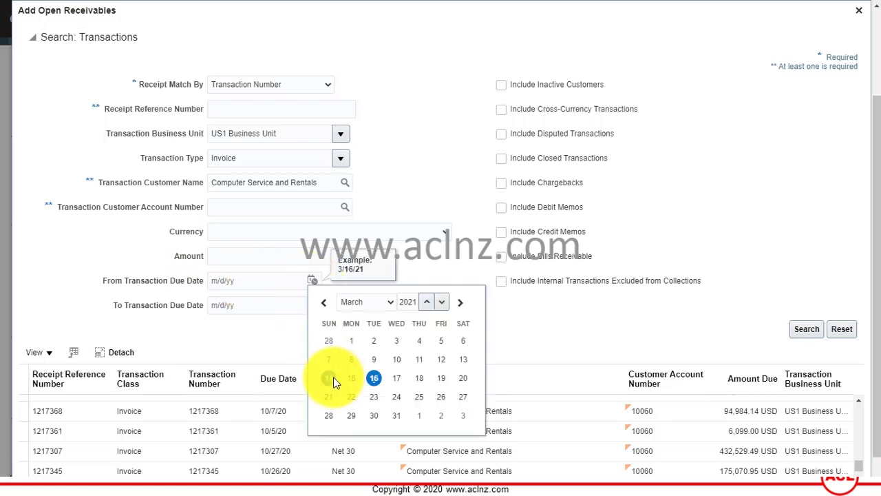
click(333, 377)
click(313, 307)
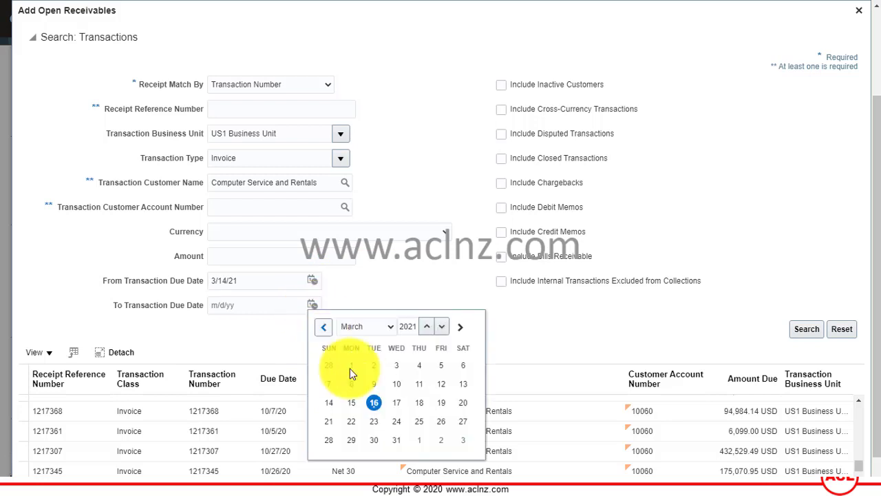
click(374, 402)
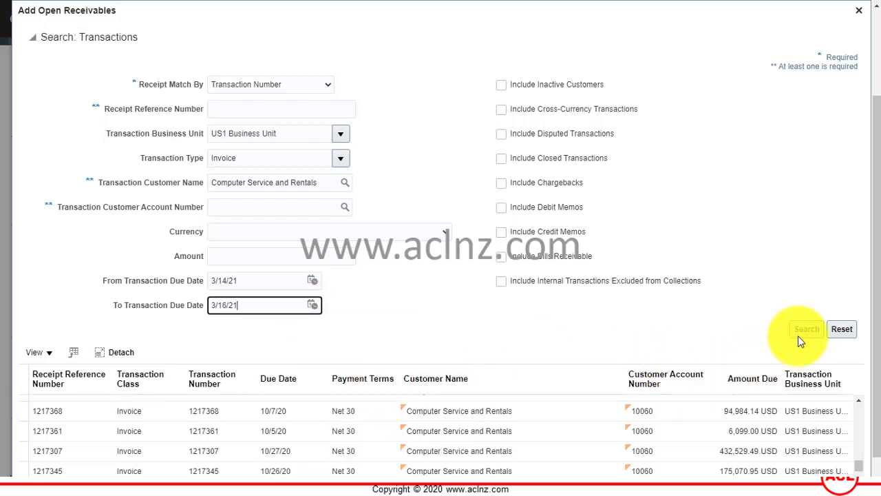
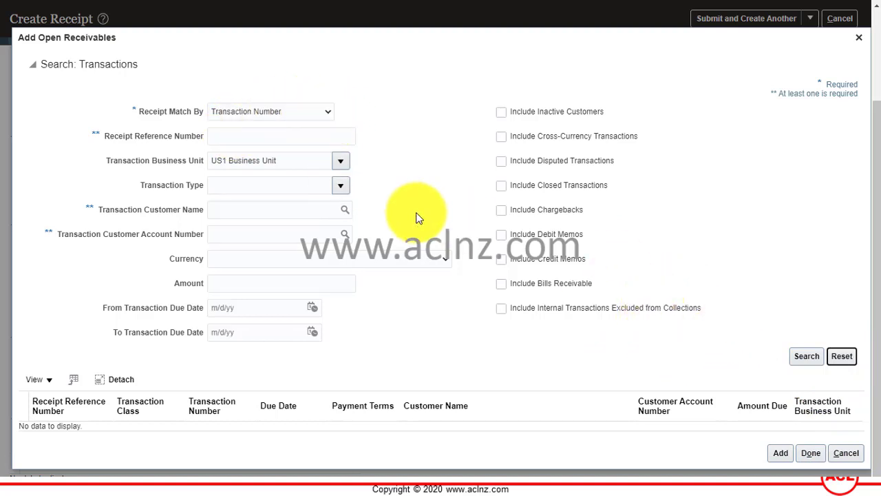
Step: Search the open receivables by Sales Order, using the sales order number as the receipt reference number, and select the Computer Service and Rentals invoice
click(297, 111)
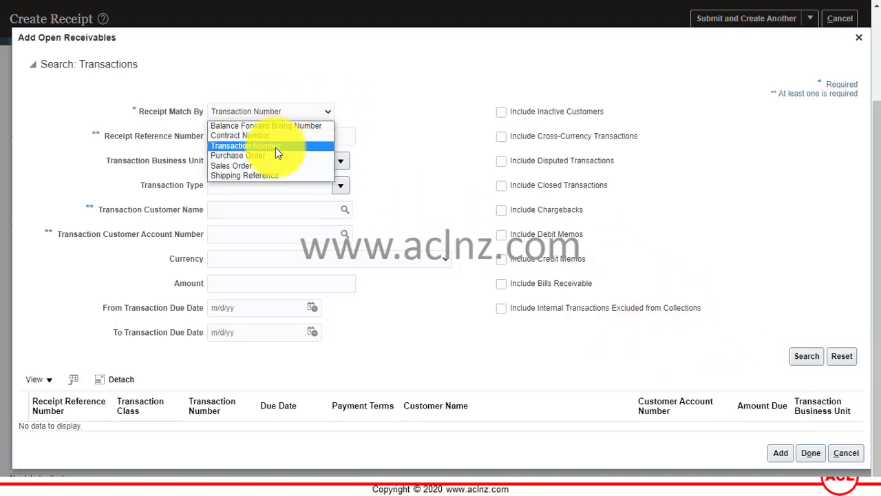
click(266, 165)
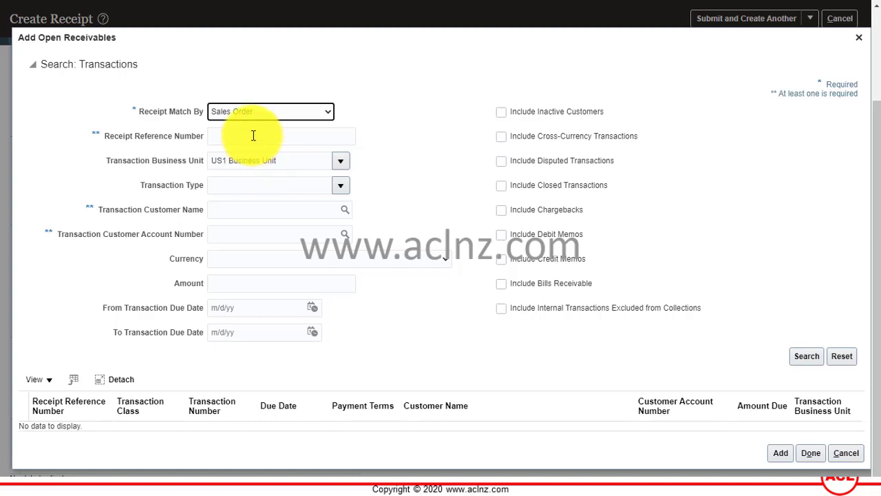
click(253, 136)
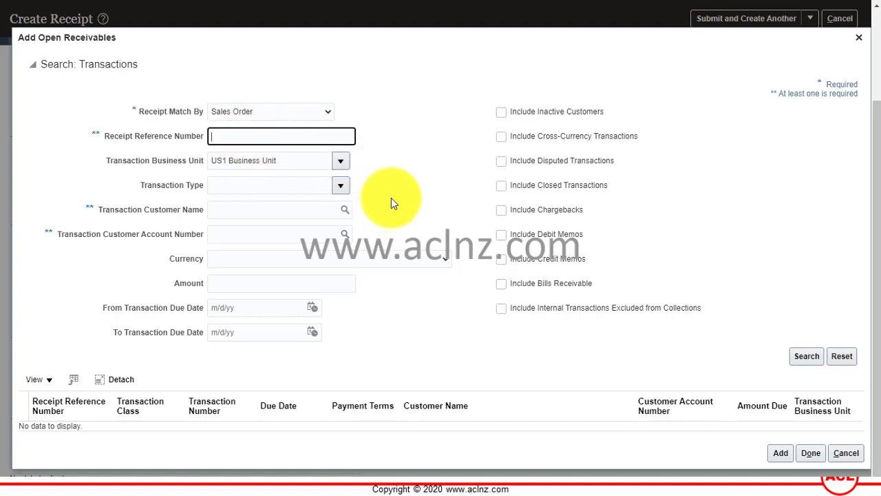
text(97380)
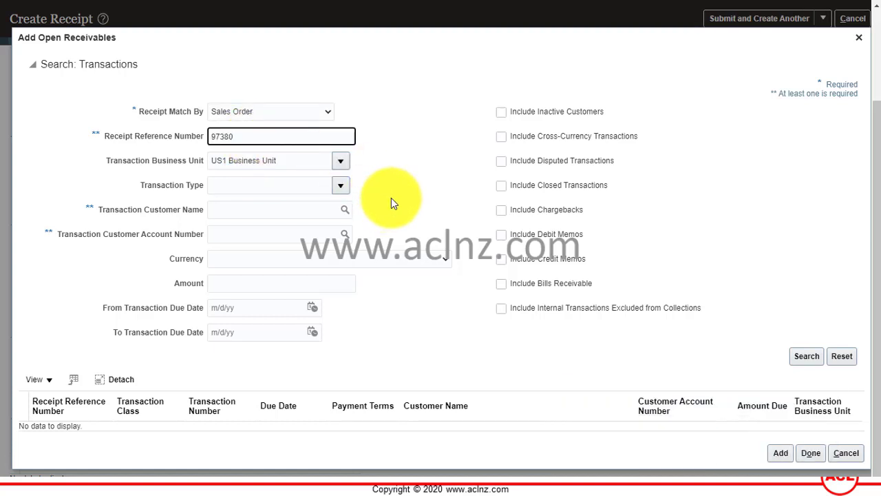
key(Tab)
click(806, 358)
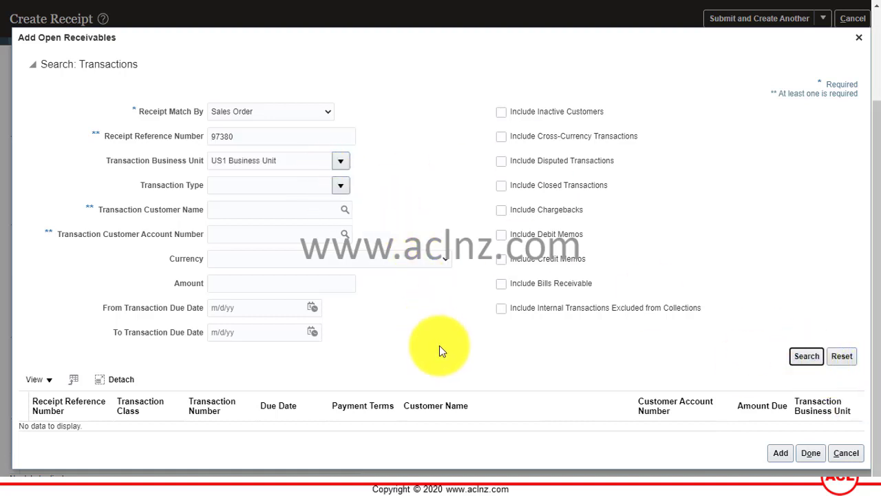
click(808, 359)
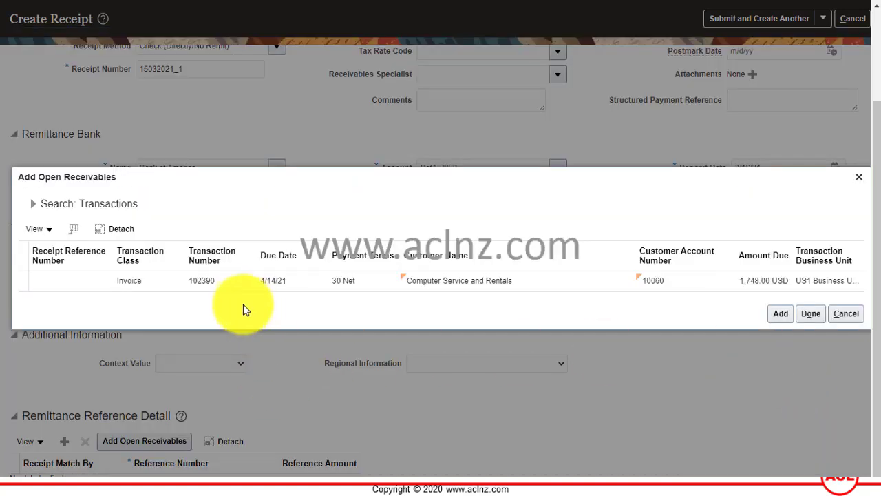
click(236, 283)
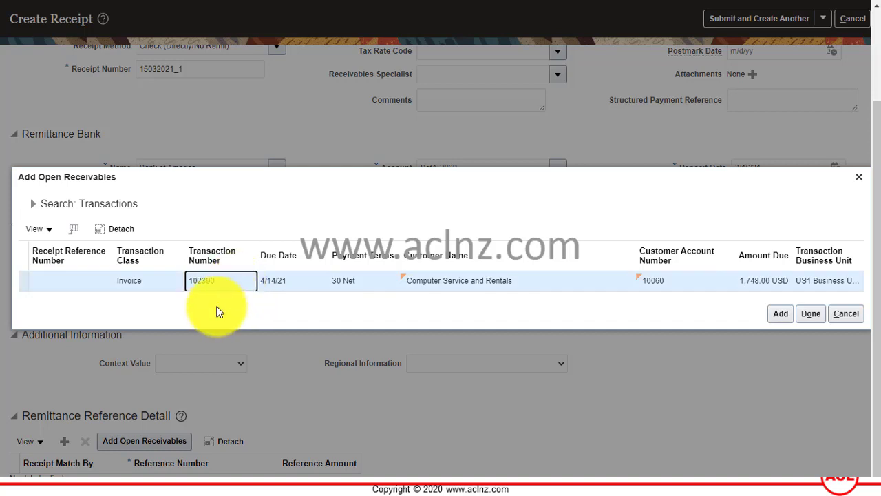
Step: Add the Computer Service and Rentals invoice for 1,748.00 USD to the receipt's remittance reference detail and finish adding open receivables
click(147, 280)
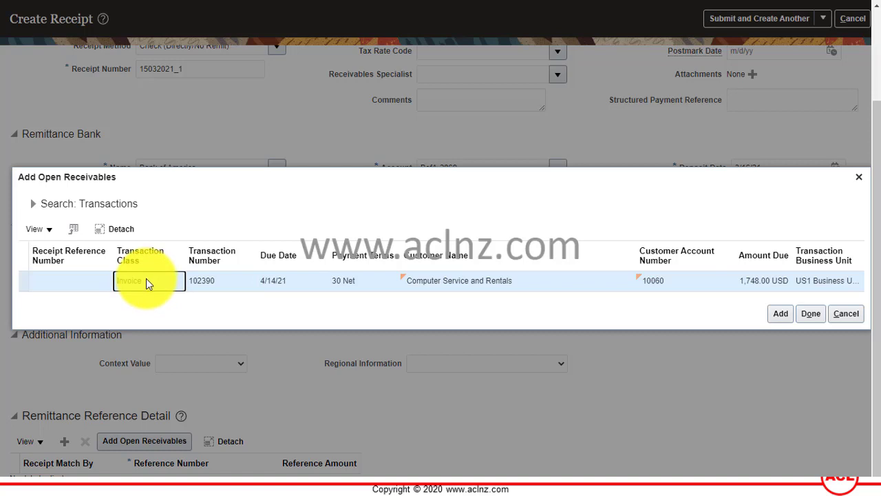
click(779, 313)
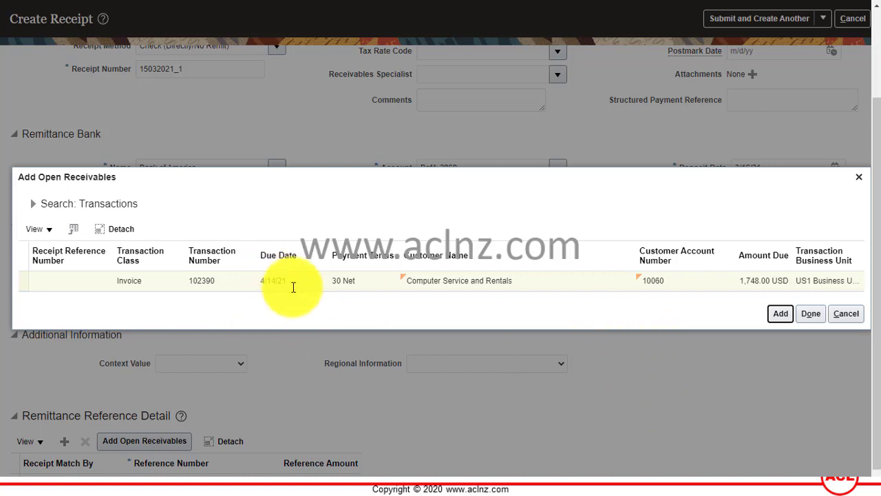
click(316, 284)
click(785, 314)
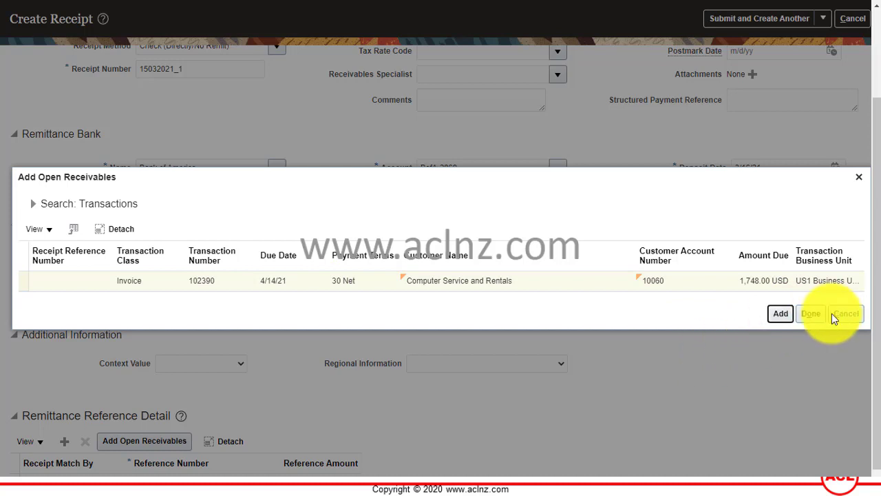
click(809, 319)
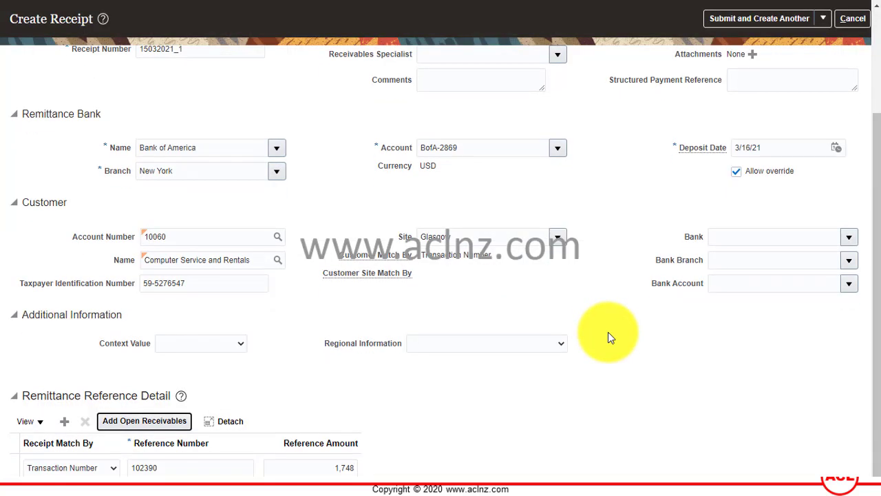
click(173, 468)
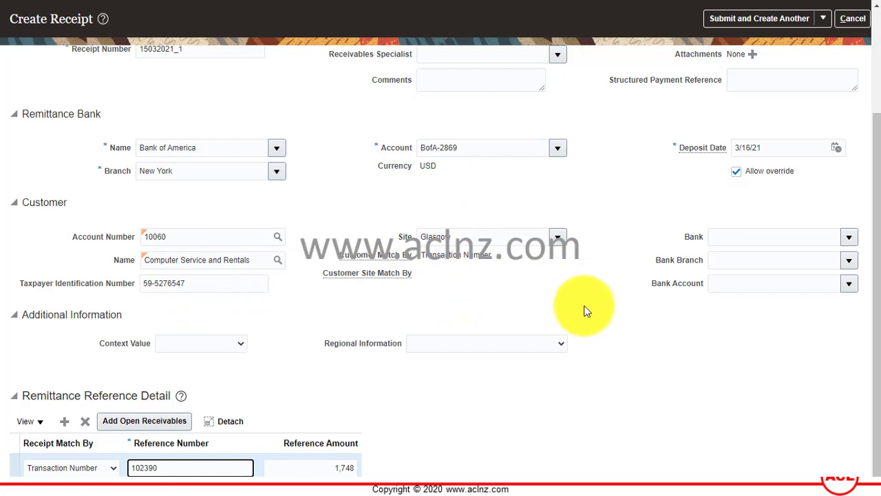
Step: Submit the completed receipt with the option to apply it manually
scroll(592, 320, up, 3)
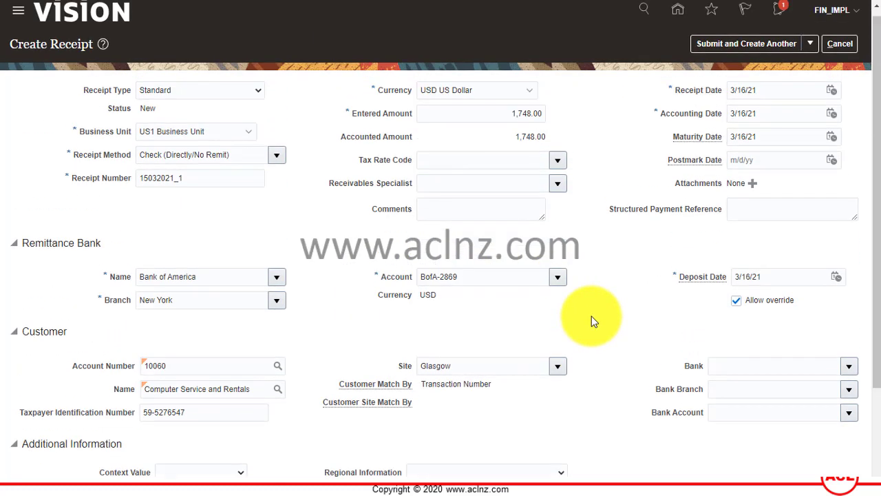
scroll(597, 324, up, 1)
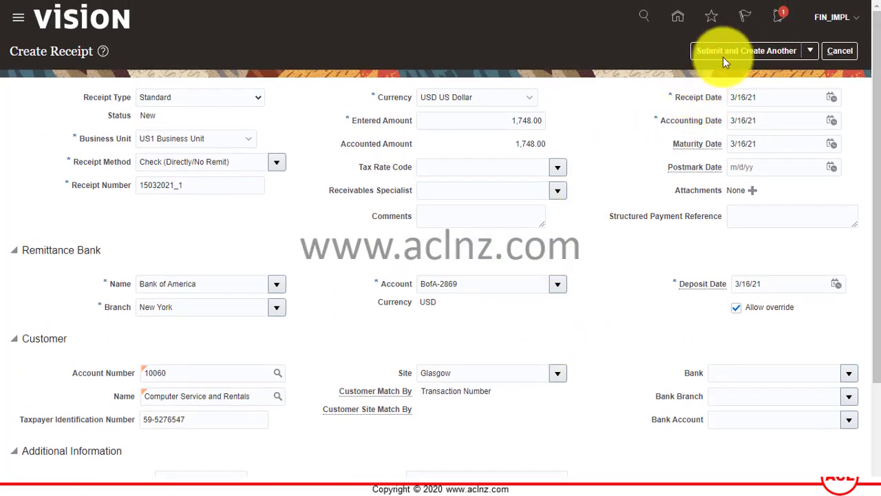
click(809, 51)
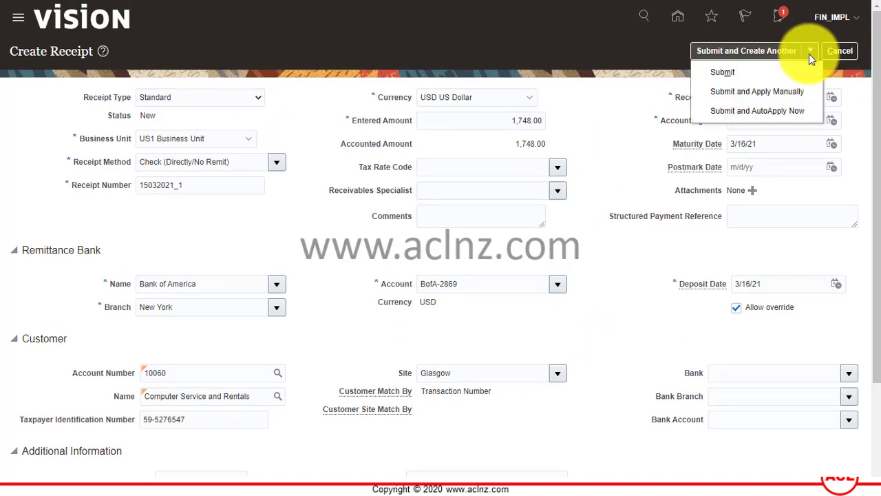
click(733, 92)
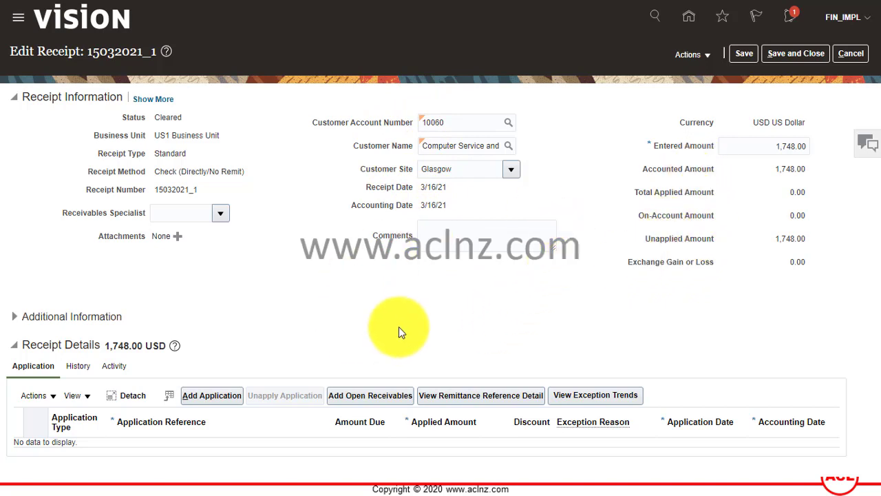
Step: Try searching the open receivables matched by Transaction Number, entering the sales order number as the receipt reference number
click(358, 400)
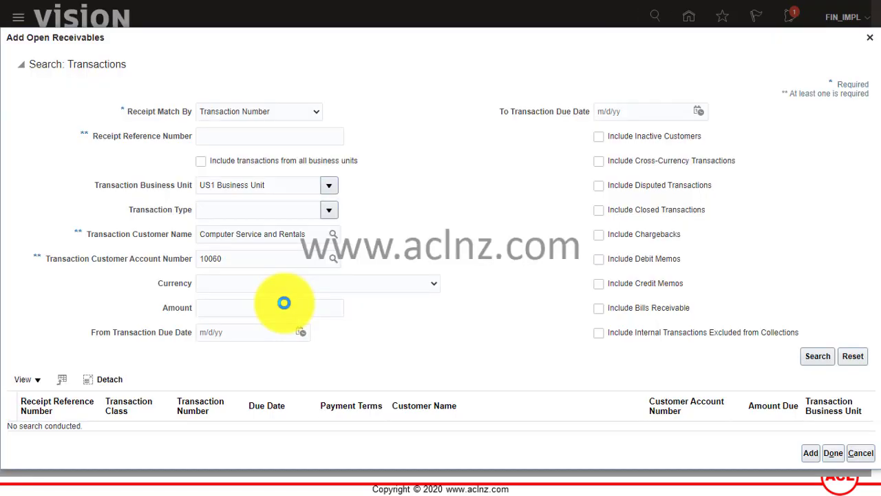
click(246, 133)
text(97380)
key(Tab)
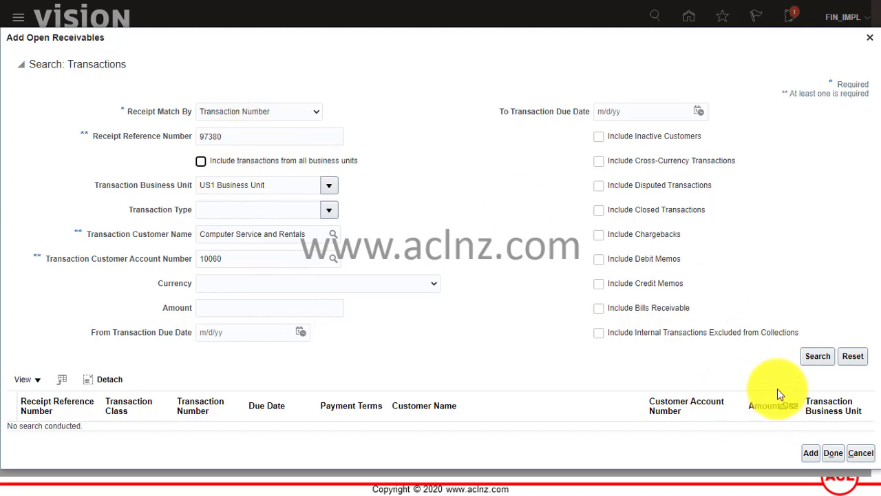
click(824, 355)
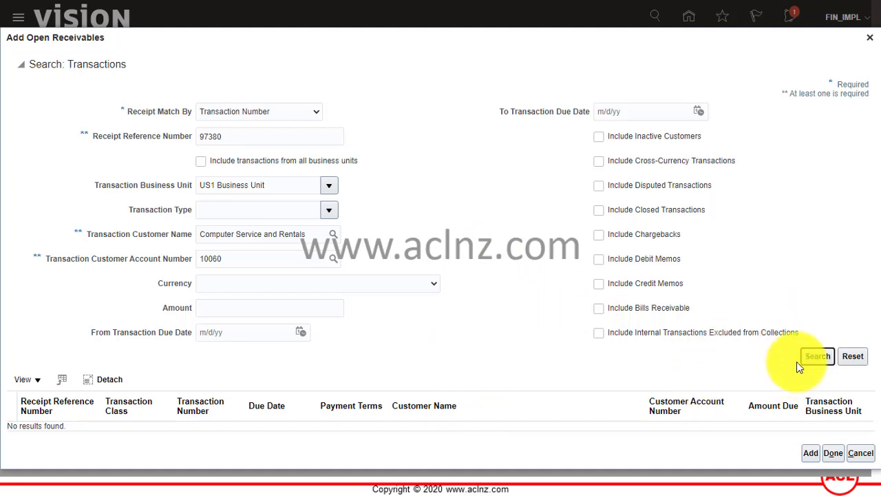
click(818, 356)
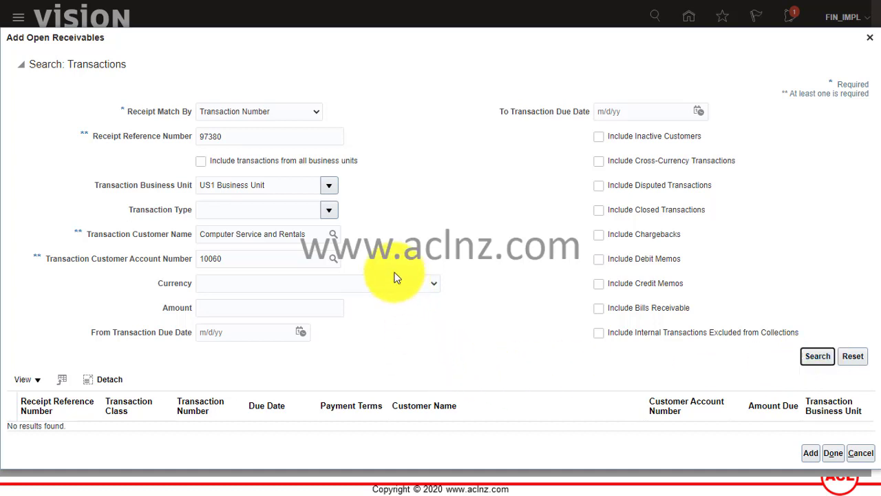
Step: Match the open receivables search by Sales Order, rerun it and add the Computer Service and Rentals invoice to the receipt's applications
click(250, 102)
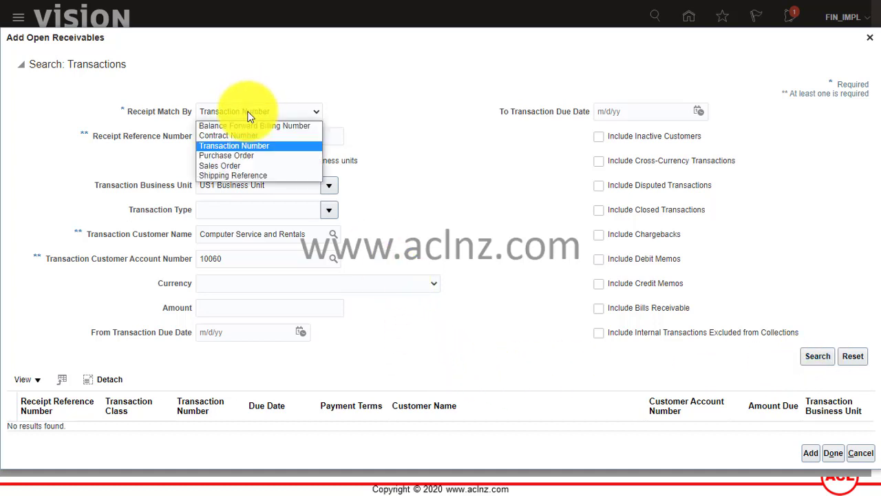
click(231, 166)
click(820, 356)
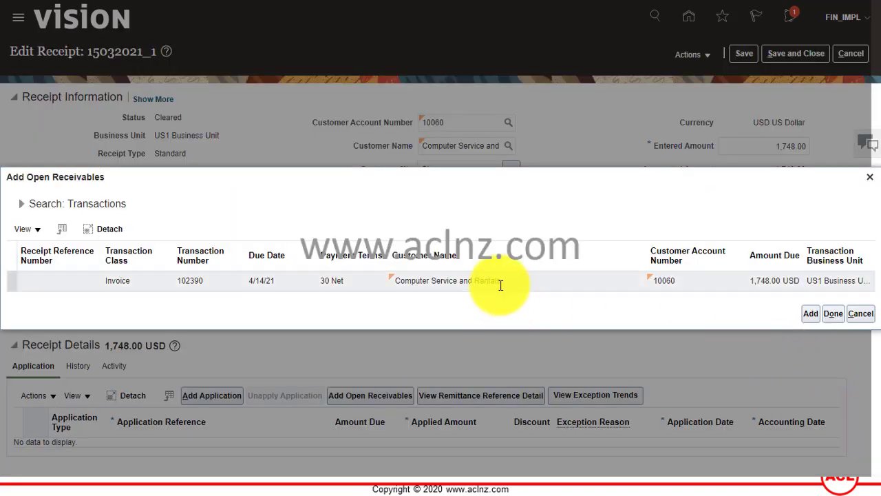
click(580, 292)
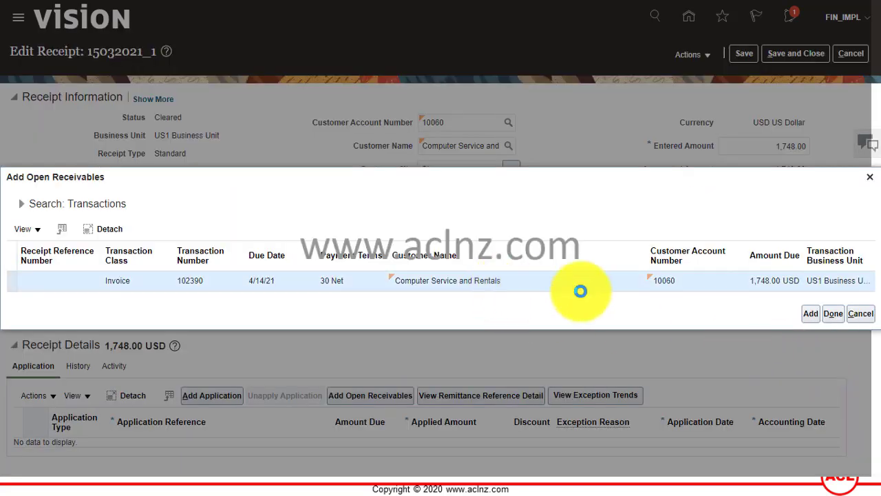
click(812, 314)
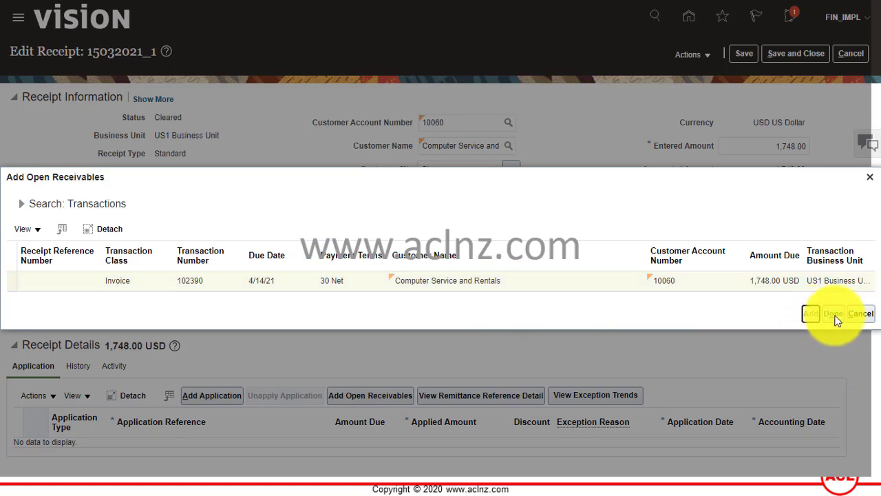
click(451, 280)
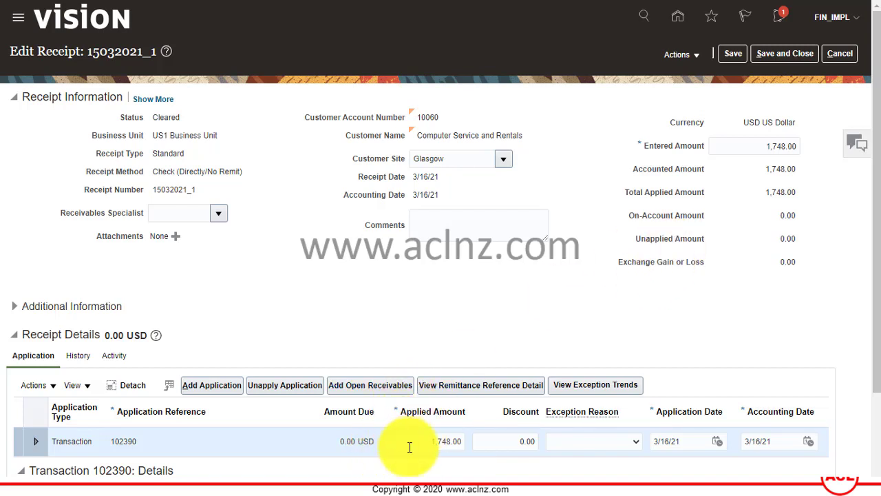
Step: Review the details of the invoice application and save the receipt
scroll(425, 317, down, 2)
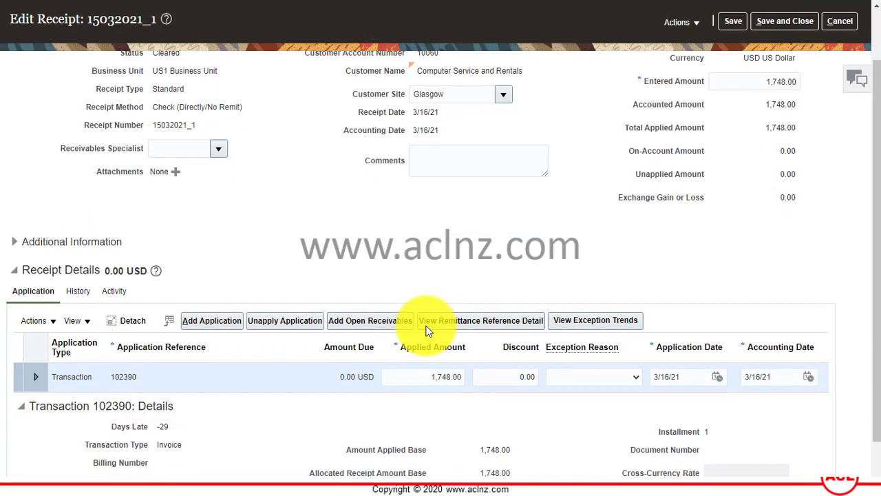
scroll(425, 334, down, 1)
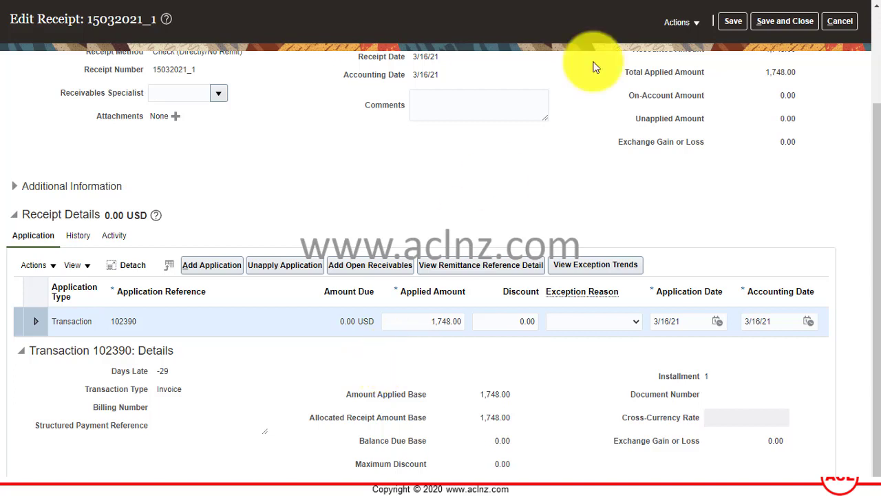
click(770, 22)
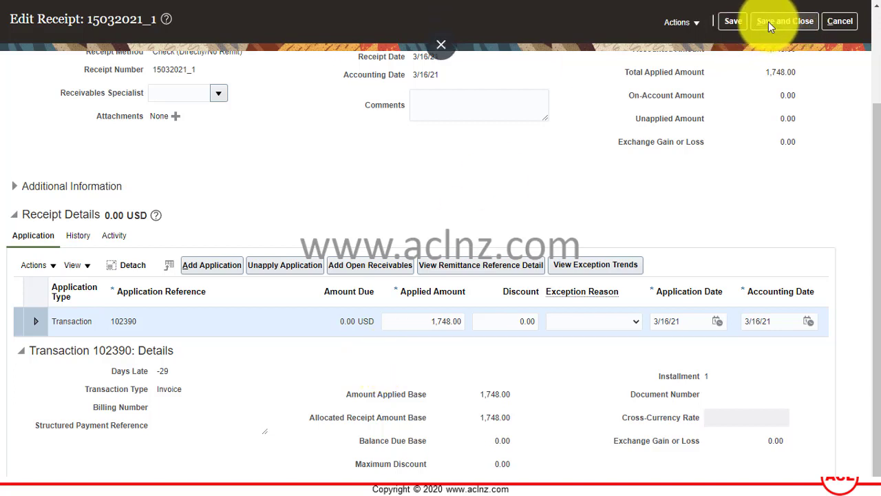
click(696, 24)
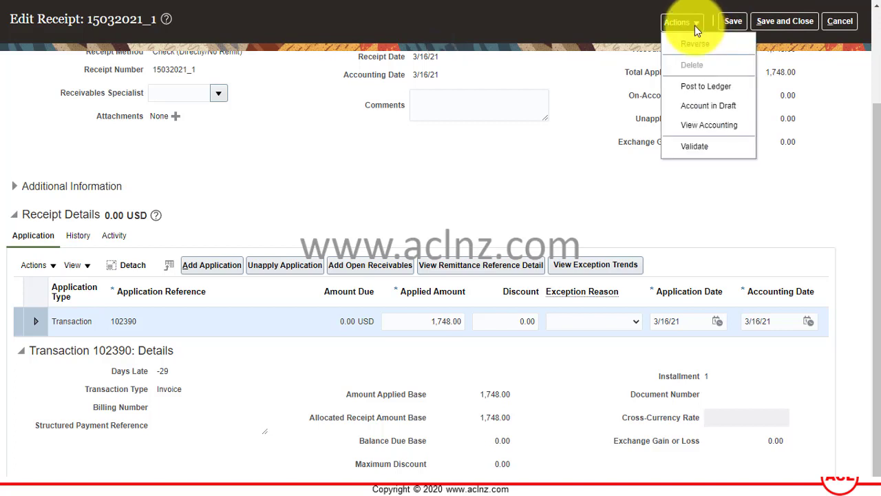
click(731, 20)
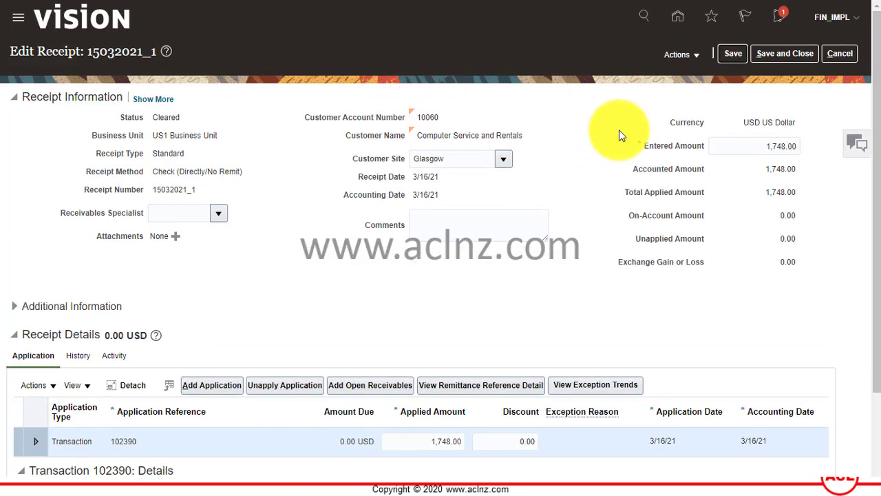
Step: Create draft accounting for the saved receipt
scroll(566, 210, down, 2)
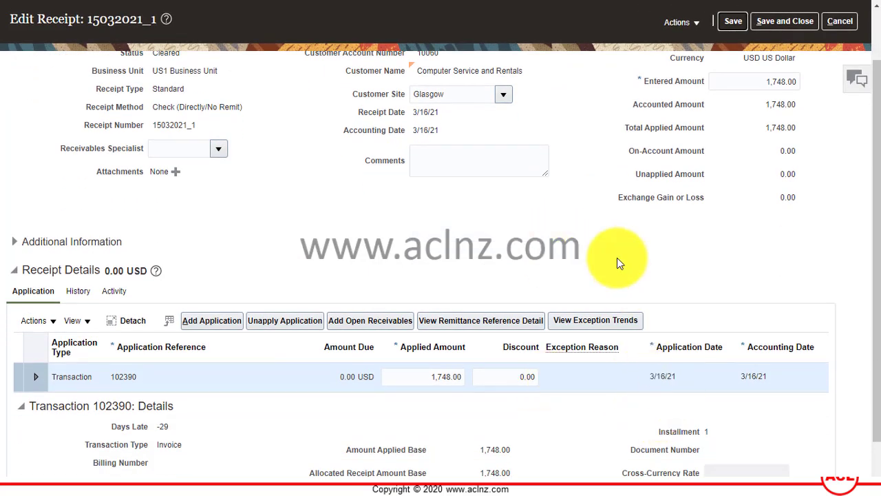
scroll(621, 272, up, 2)
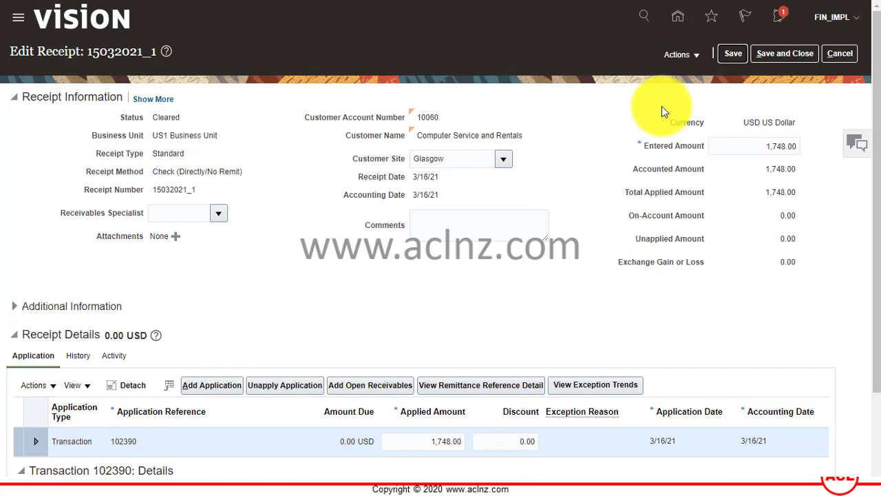
click(698, 56)
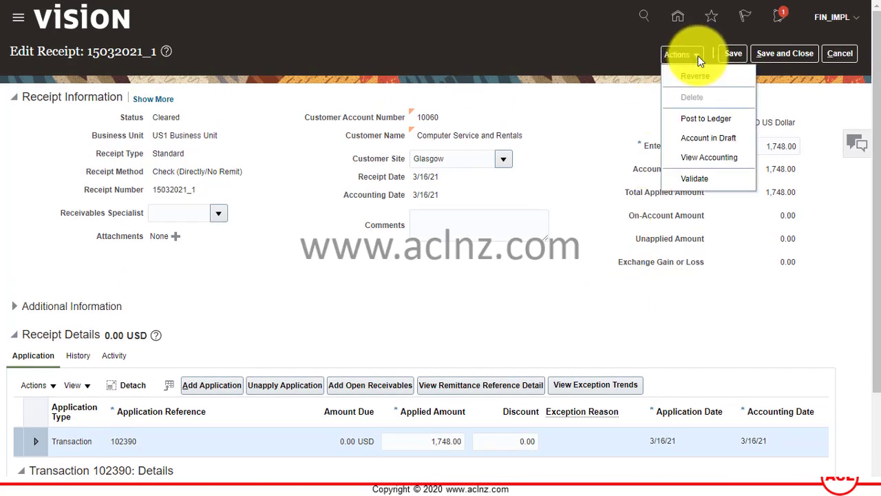
click(702, 140)
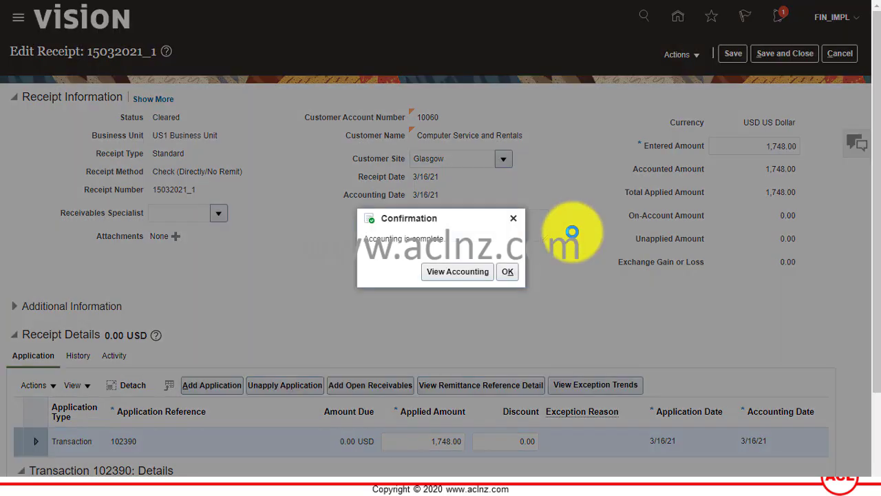
Step: Examine the receipt's draft accounting lines and its T-accounts in the US Primary Ledger, and close both views
click(454, 271)
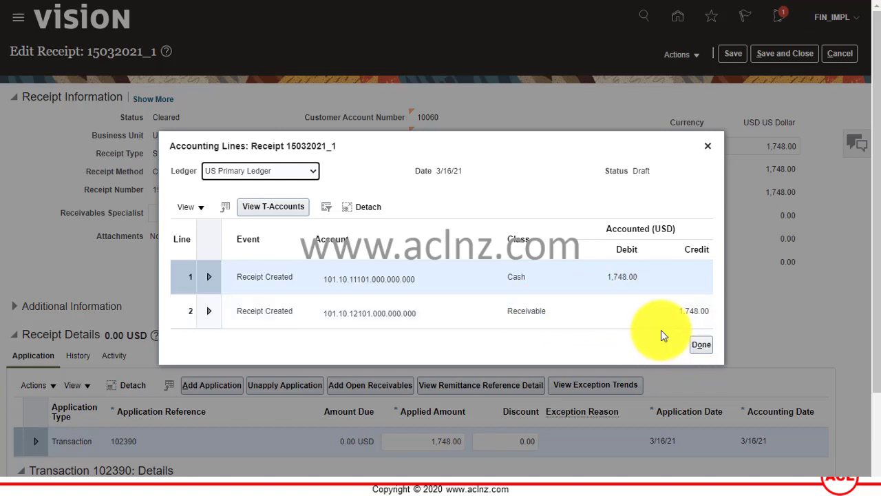
click(285, 209)
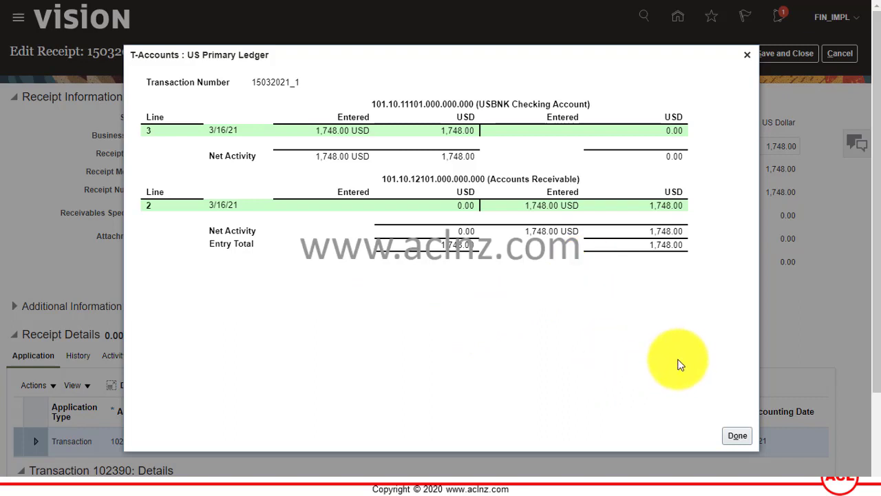
click(736, 434)
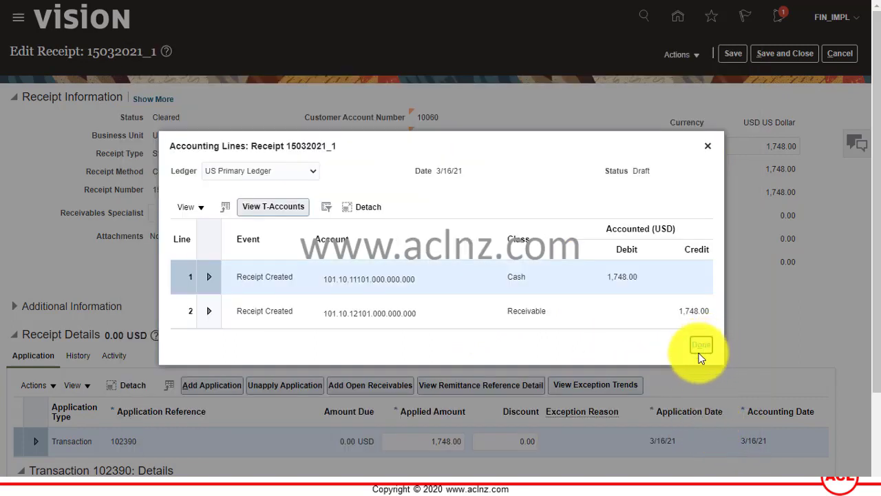
click(700, 352)
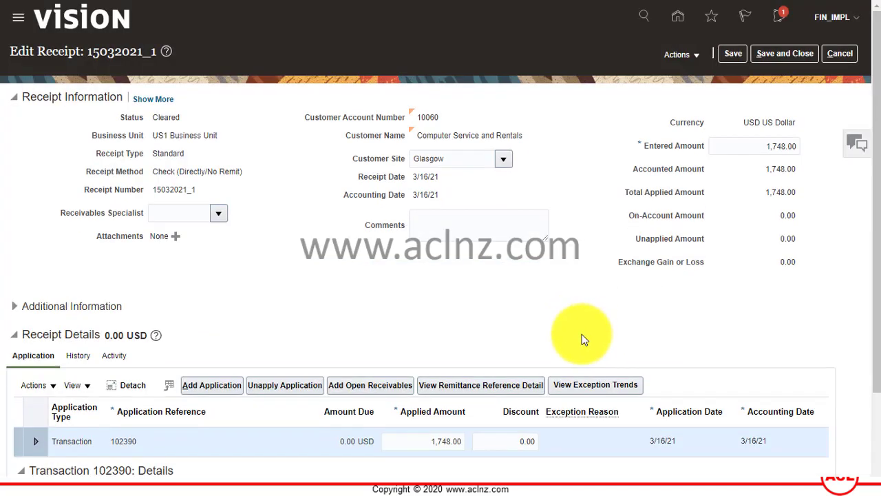
Step: Save the receipt, post its accounting to the ledger and acknowledge the confirmation
click(734, 58)
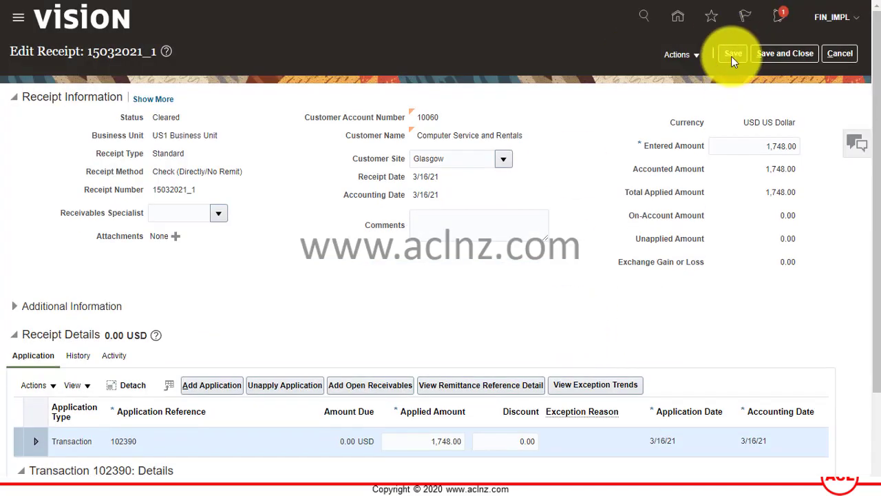
click(700, 58)
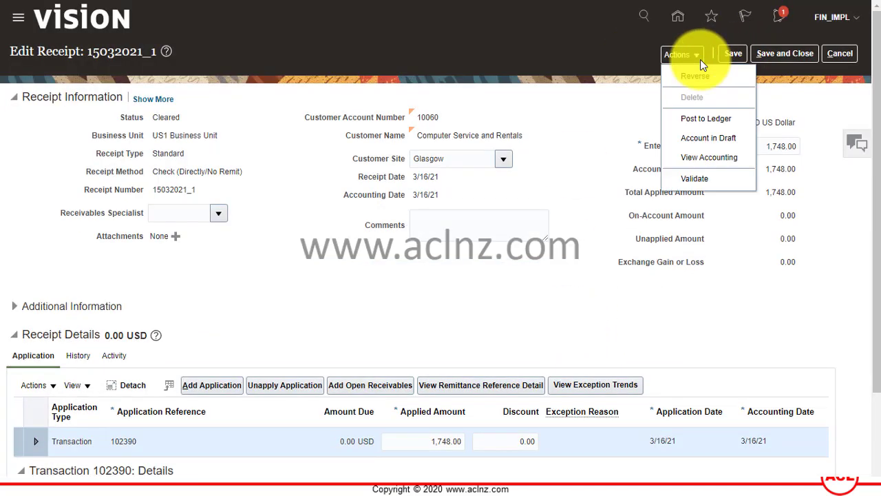
click(697, 118)
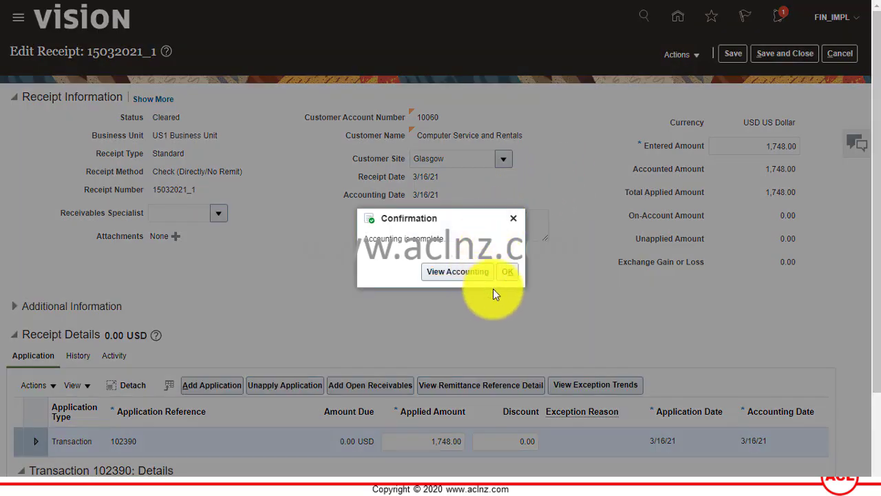
click(507, 270)
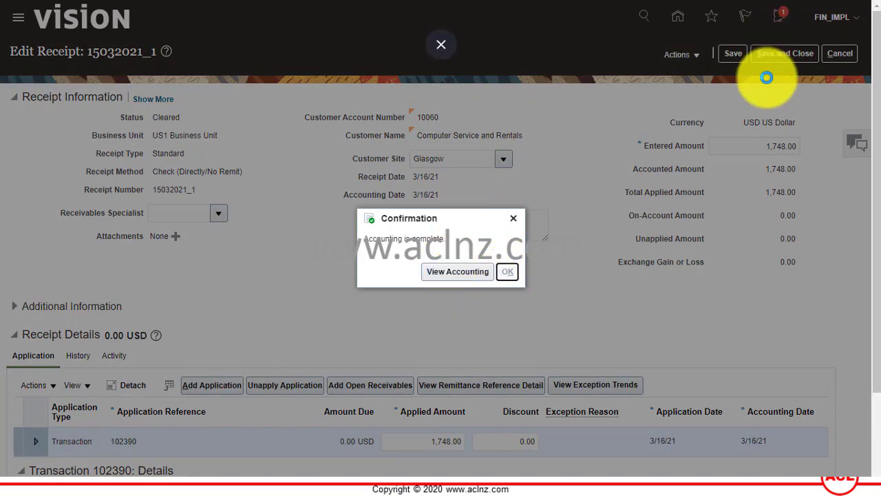